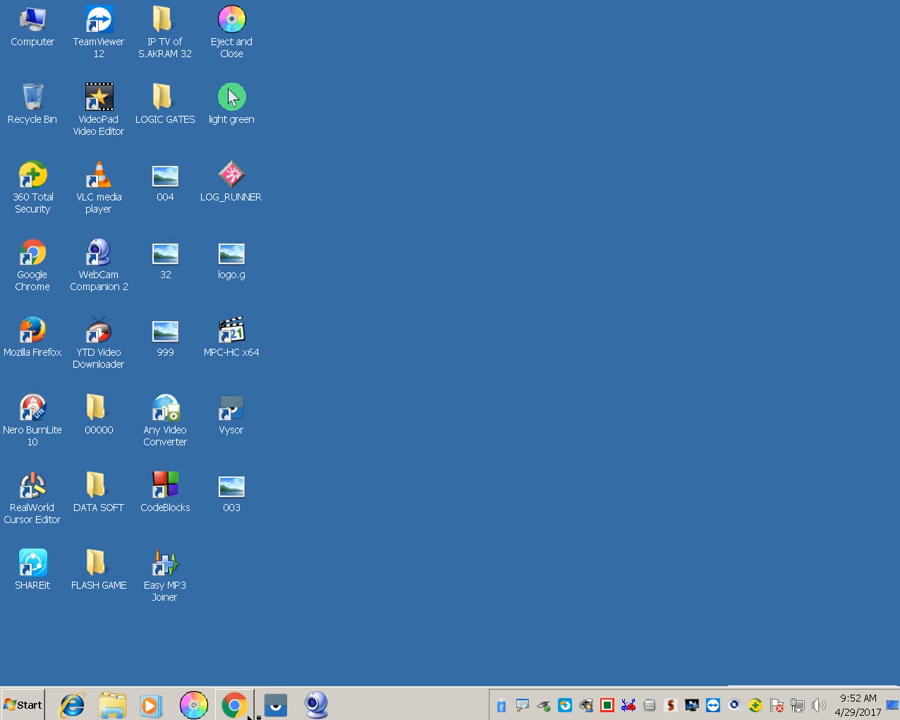
Launch Google Chrome from the taskbar
click(236, 705)
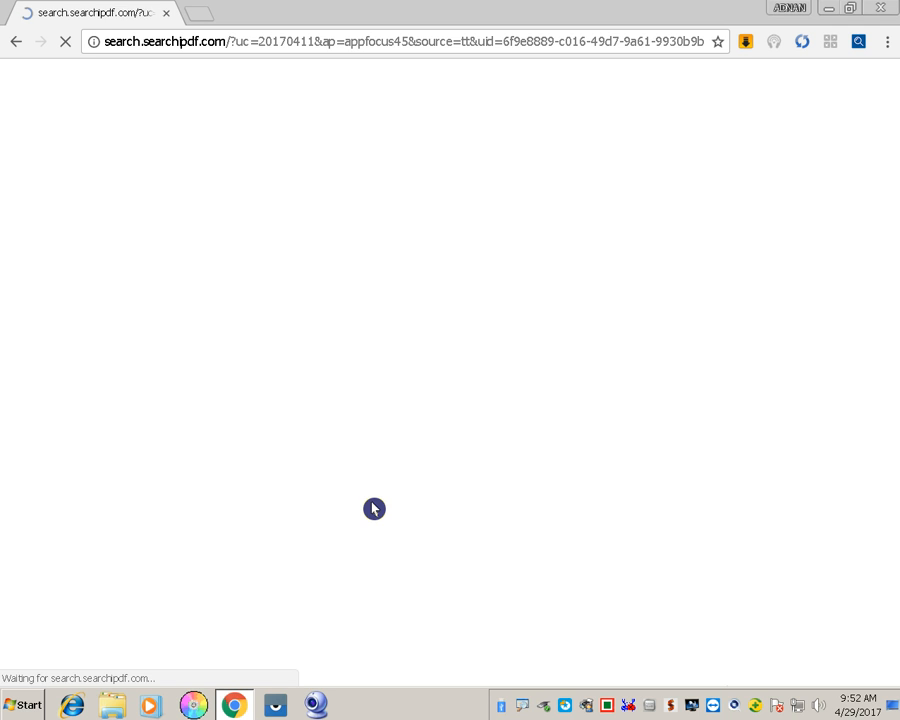
Switch the keyboard input language to English
click(546, 42)
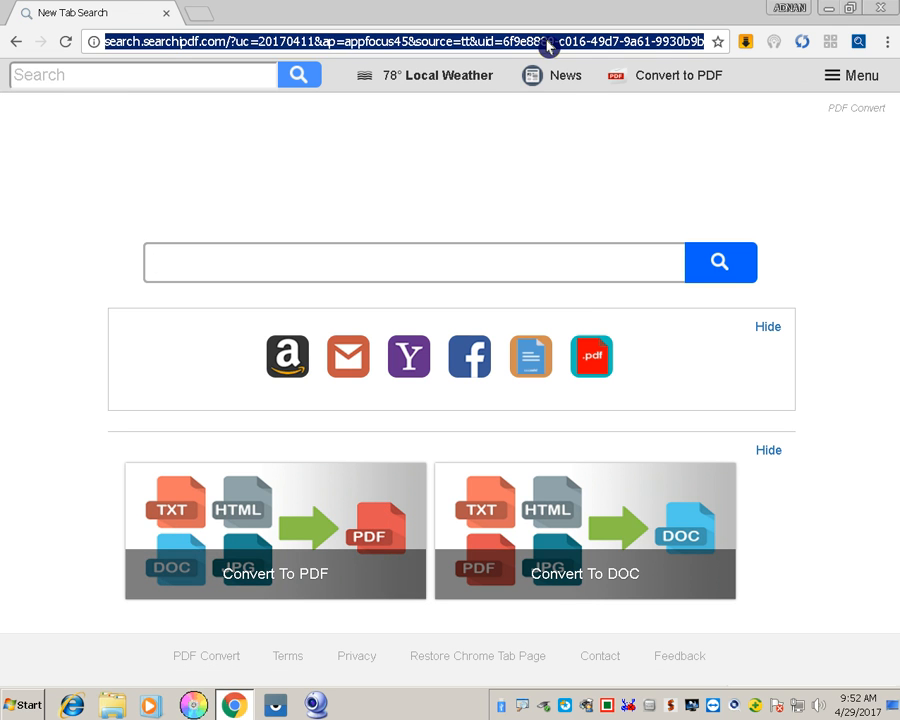
text(hhh)
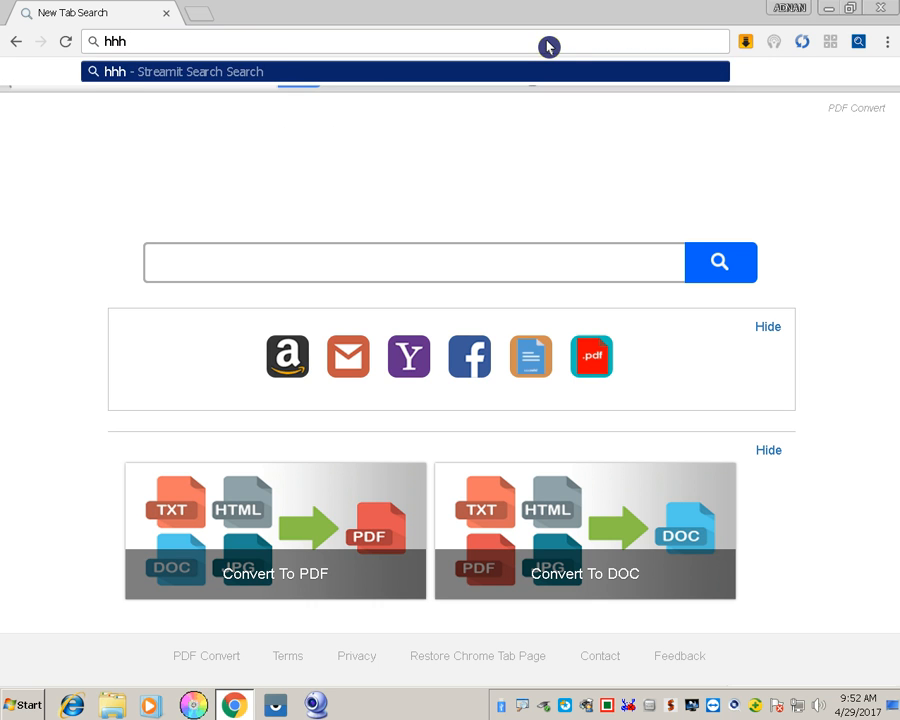
key(BackSpace)
key(BackSpace)
key(BackSpace)
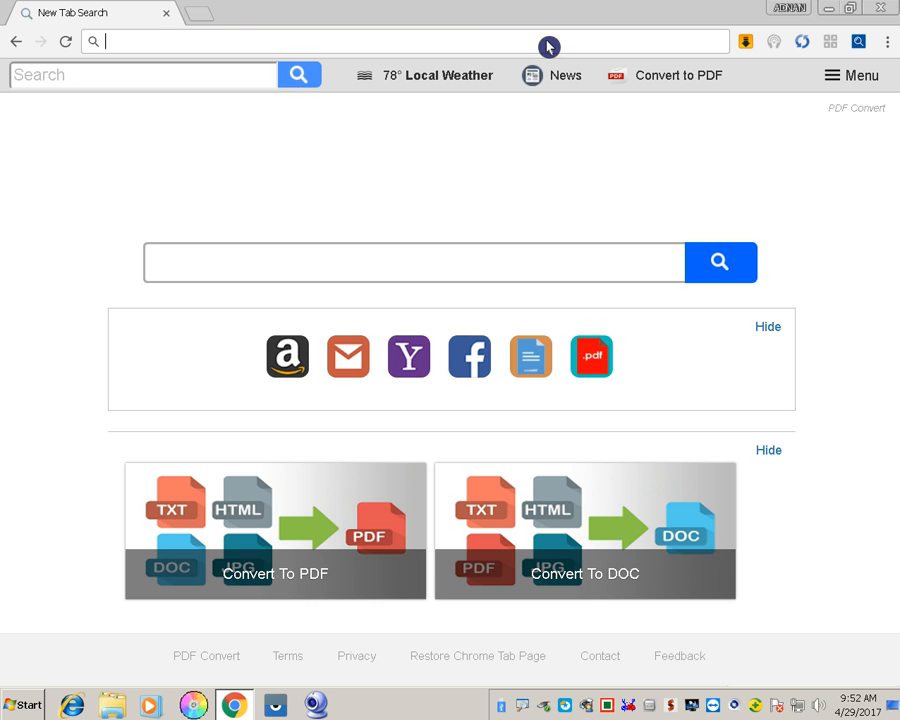
right_click(619, 707)
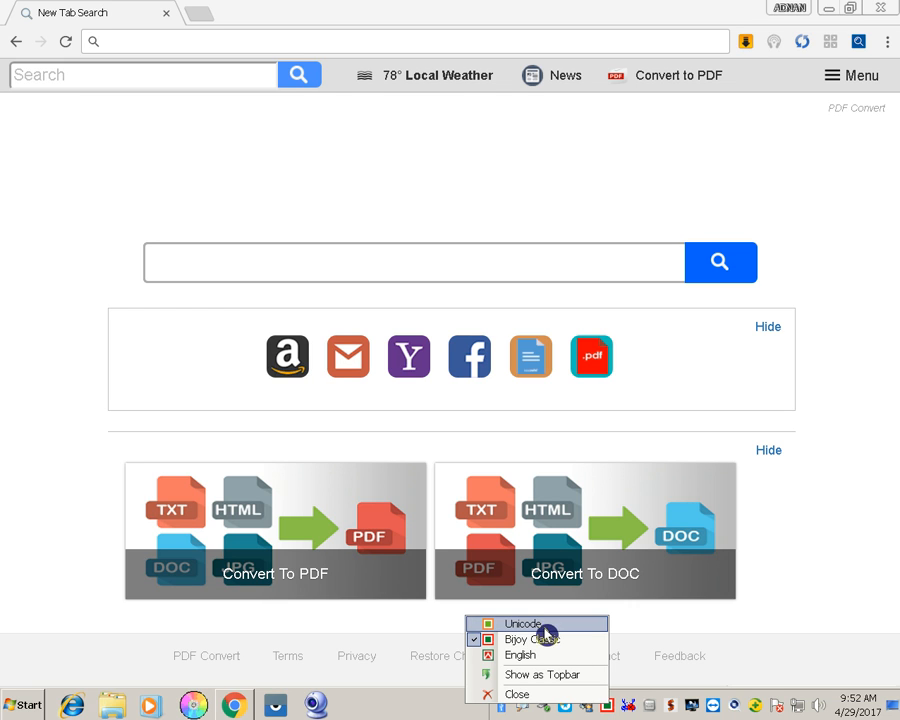
click(537, 656)
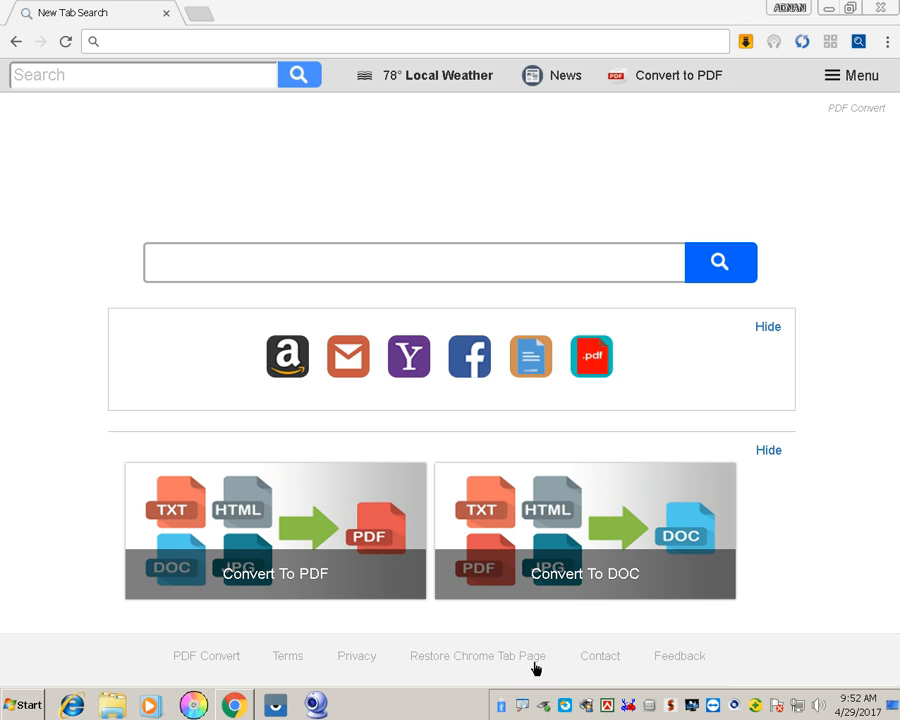
click(235, 48)
text(www.)
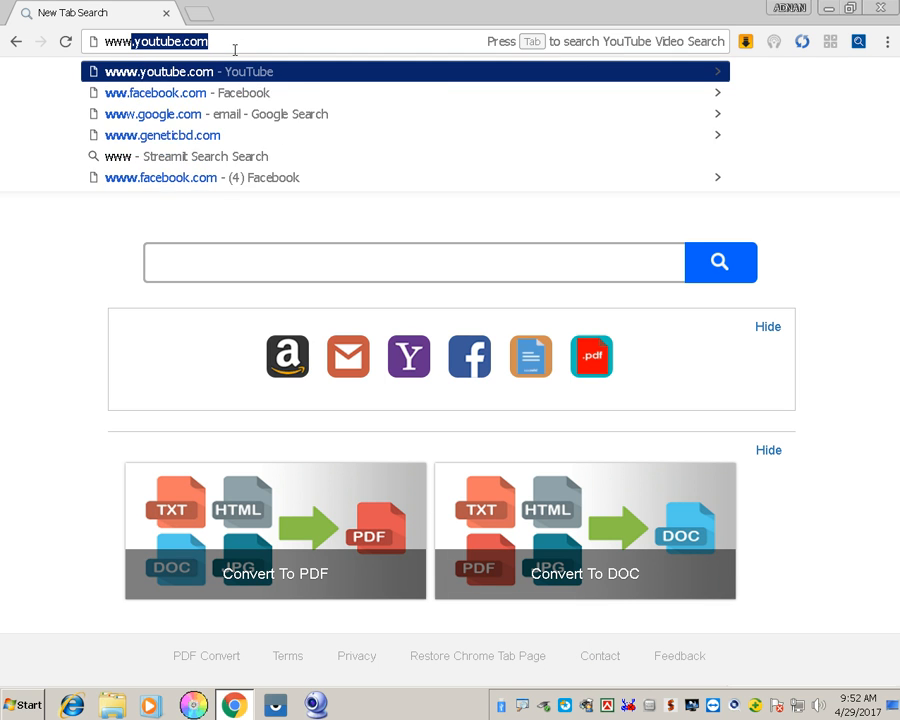
key(Down)
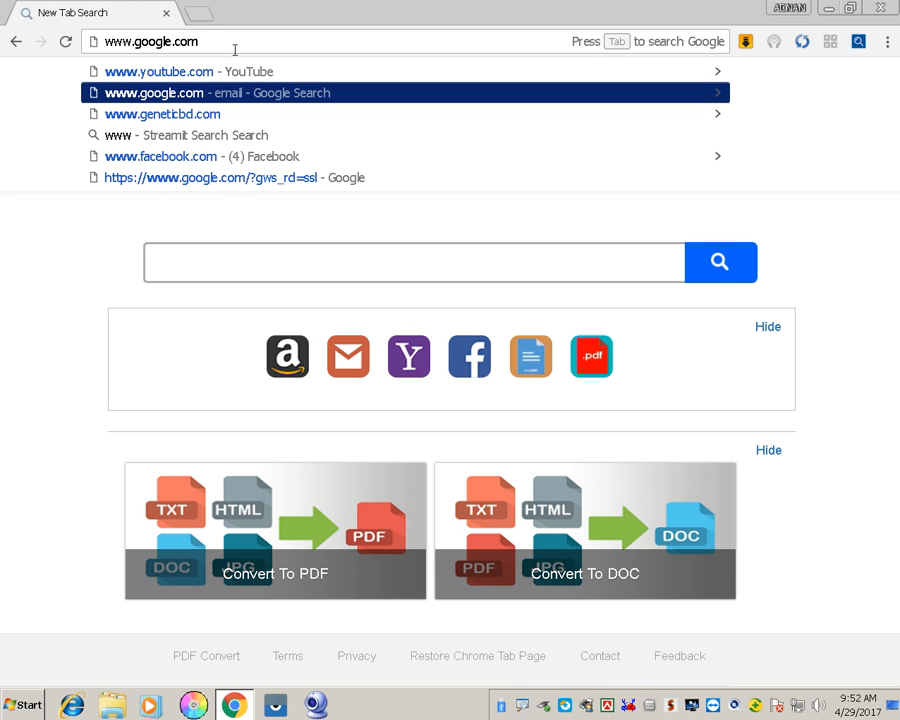
key(Return)
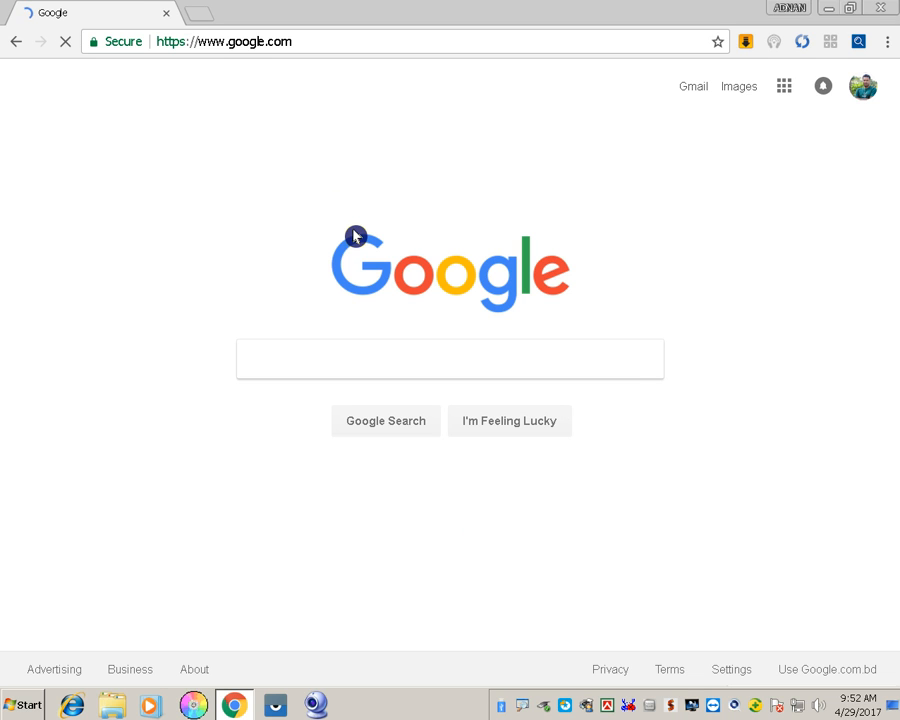
click(705, 99)
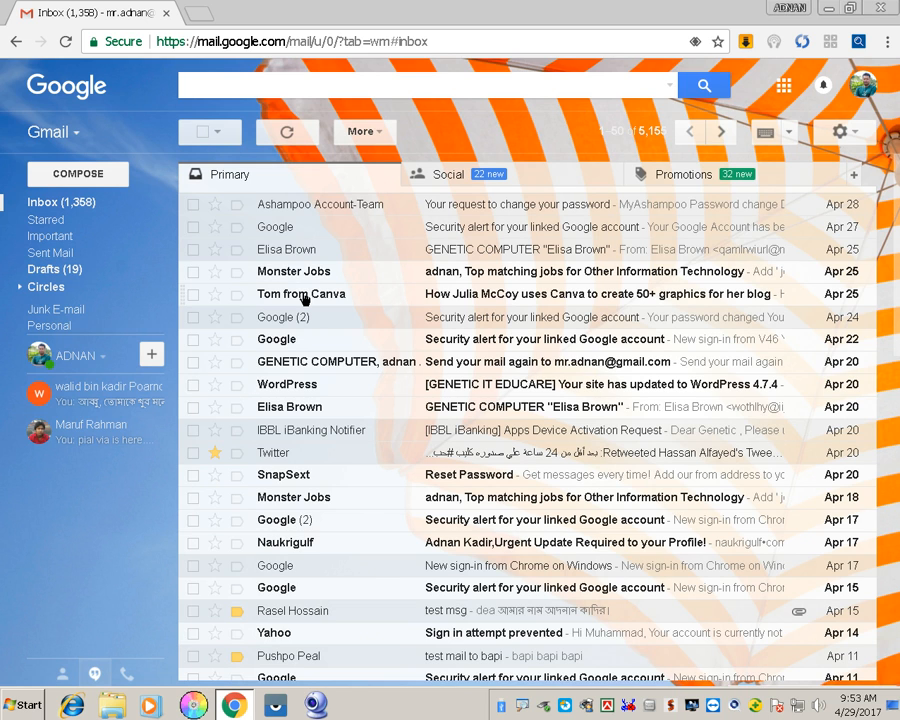
Start a blank new message with COMPOSE in Gmail
key(ctrl+2)
mouse_move(113, 152)
mouse_down()
mouse_move(32, 160)
mouse_move(40, 205)
mouse_move(155, 175)
mouse_move(88, 157)
mouse_up()
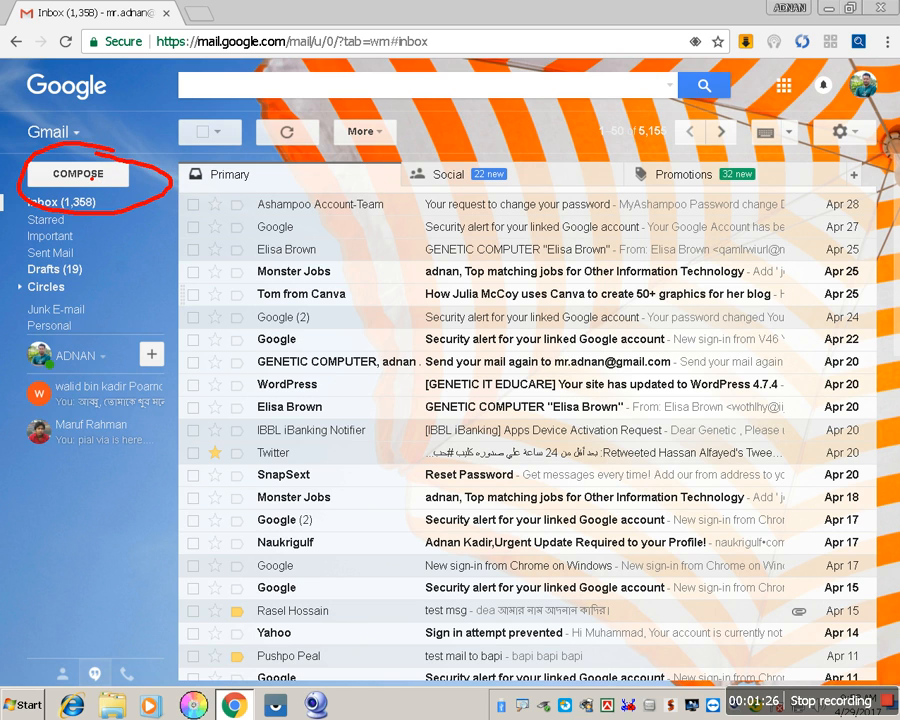
key(Escape)
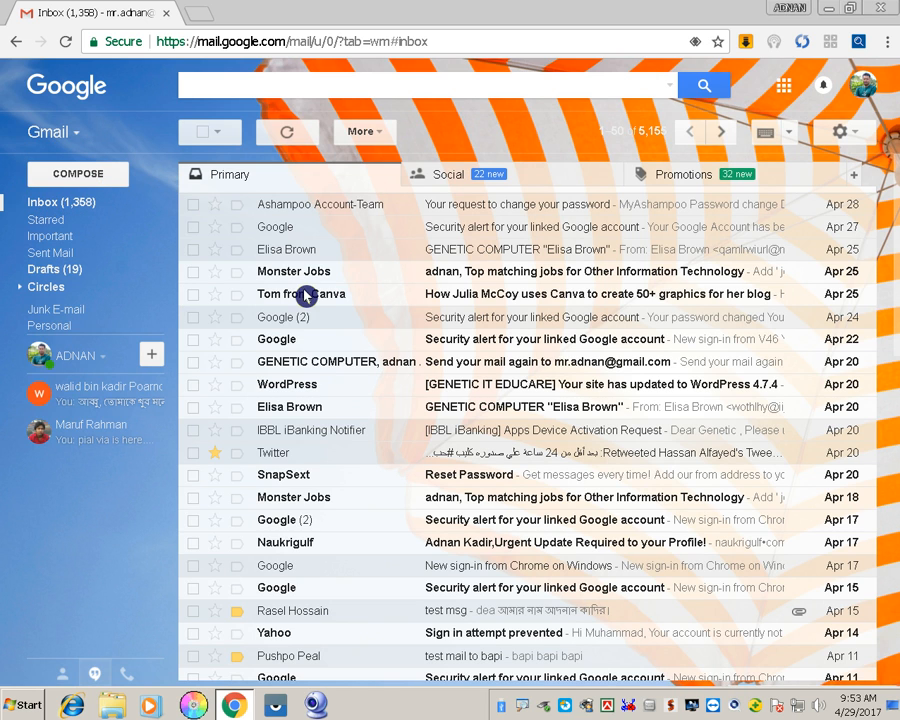
click(115, 180)
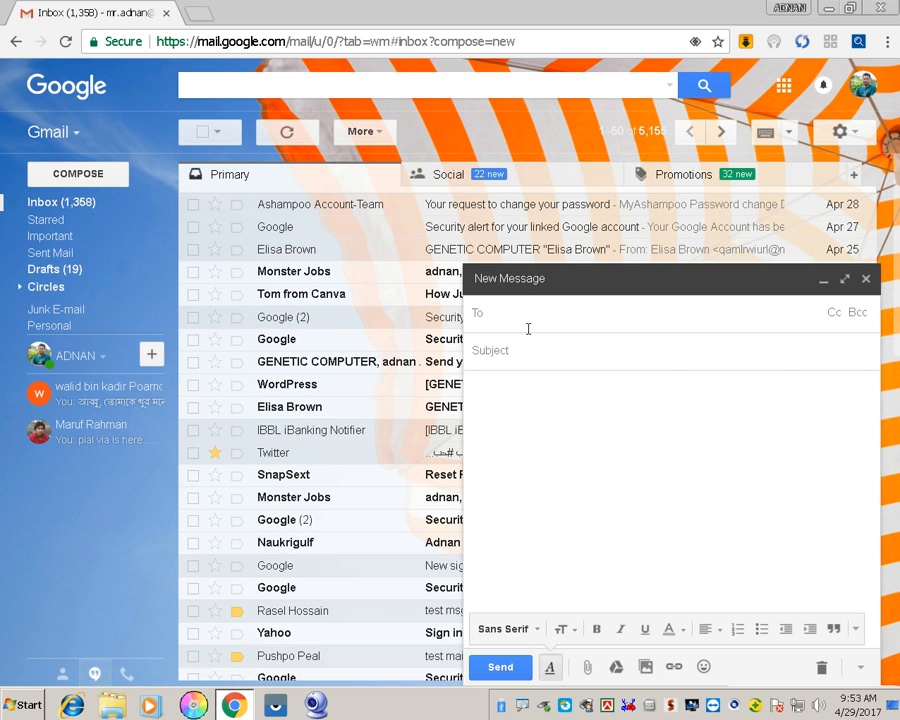
Address the message to the first contact suggested for 'w'
text(w)
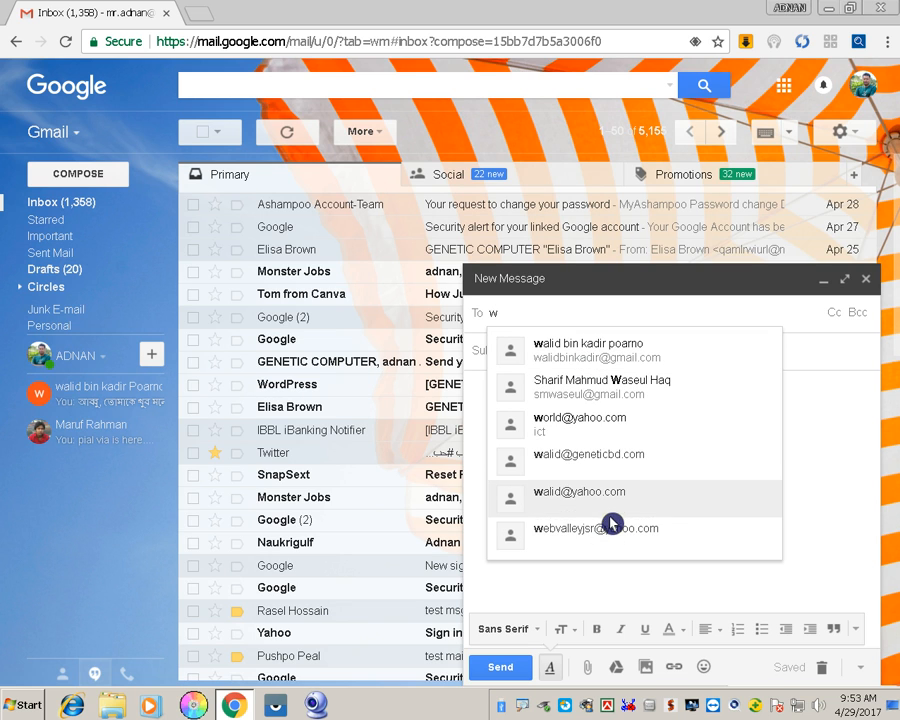
click(515, 346)
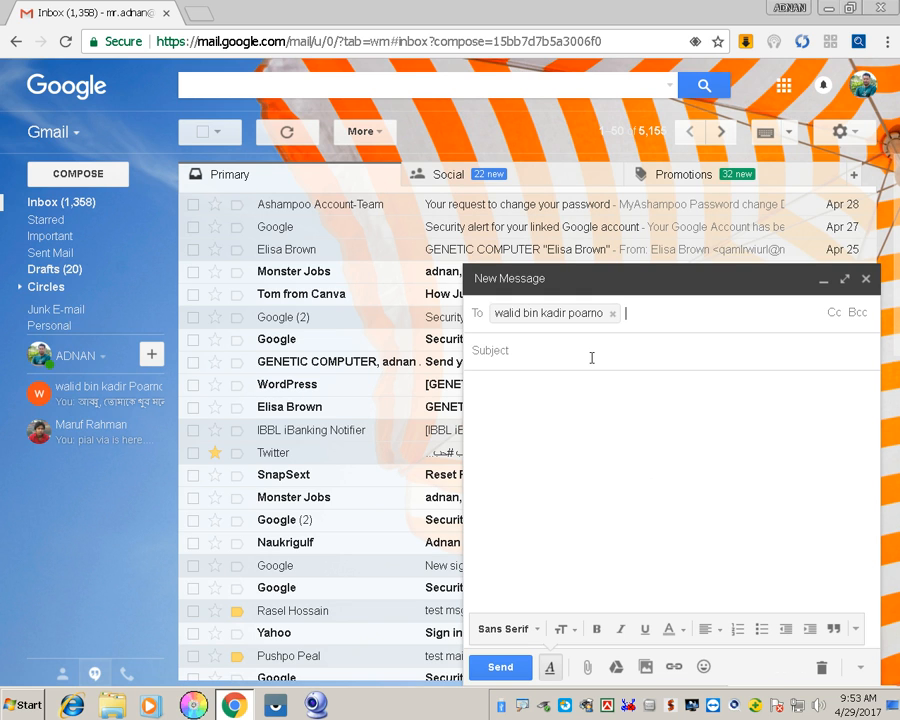
click(544, 355)
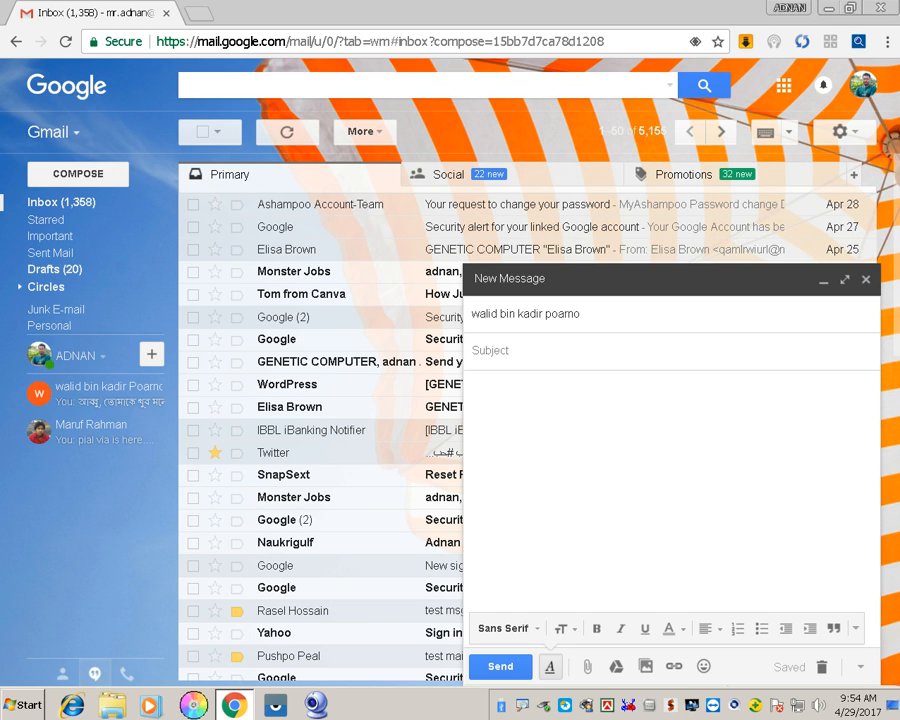
Switch input to Bangla Unicode and type the subject 'ঈদ মোবারক'
right_click(620, 710)
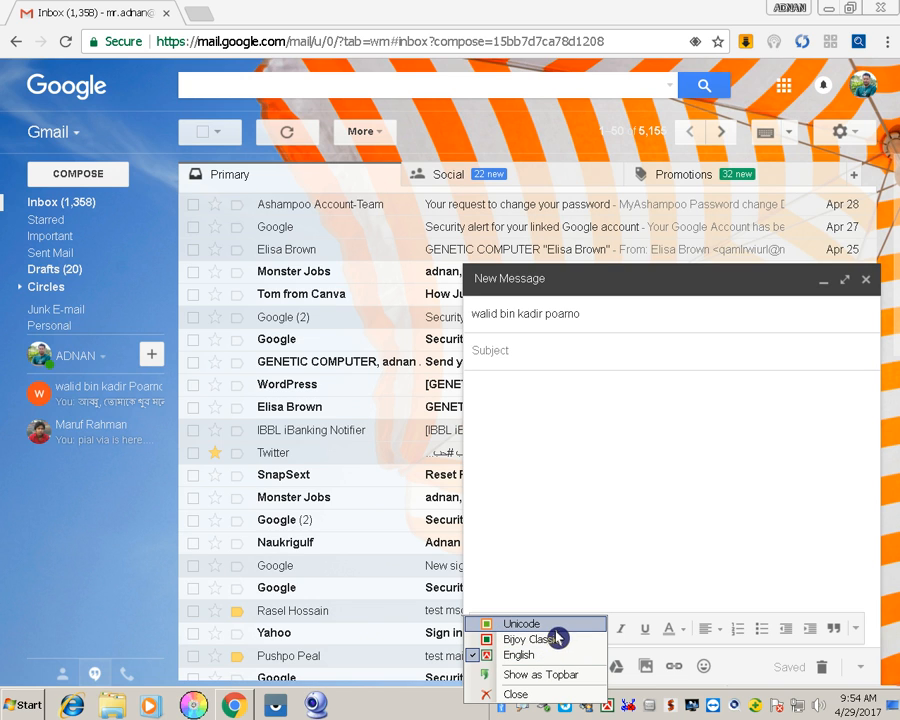
click(556, 626)
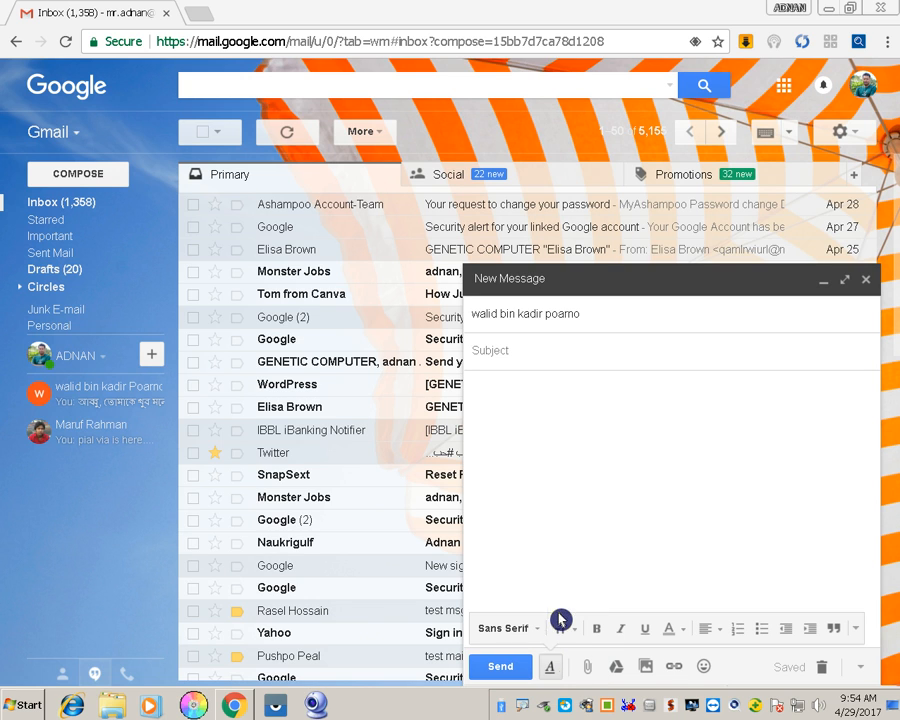
click(537, 361)
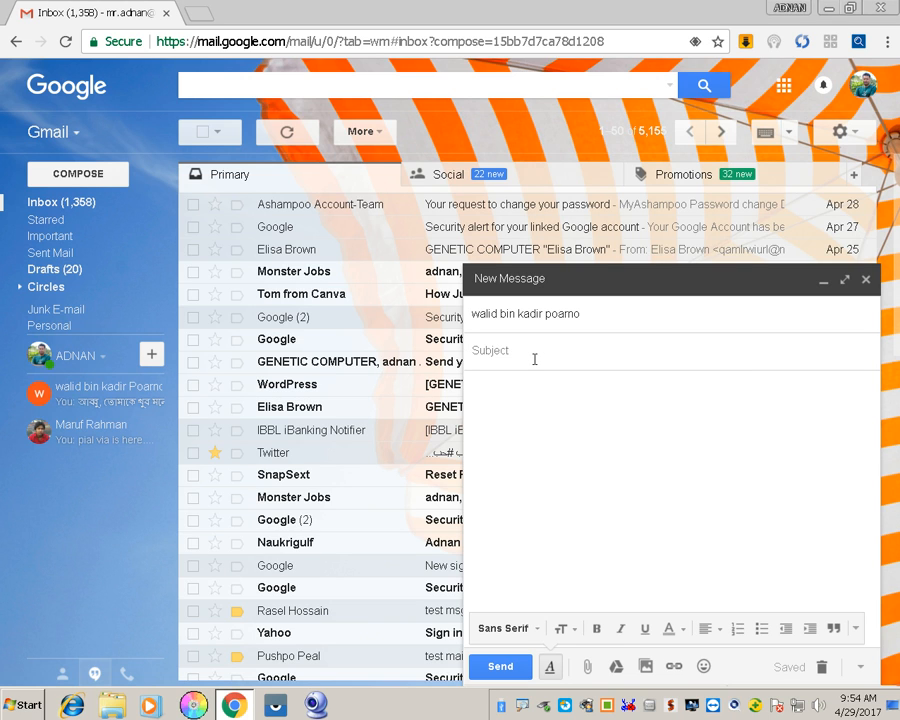
text(ও)
text(ন)
text( মোবারক)
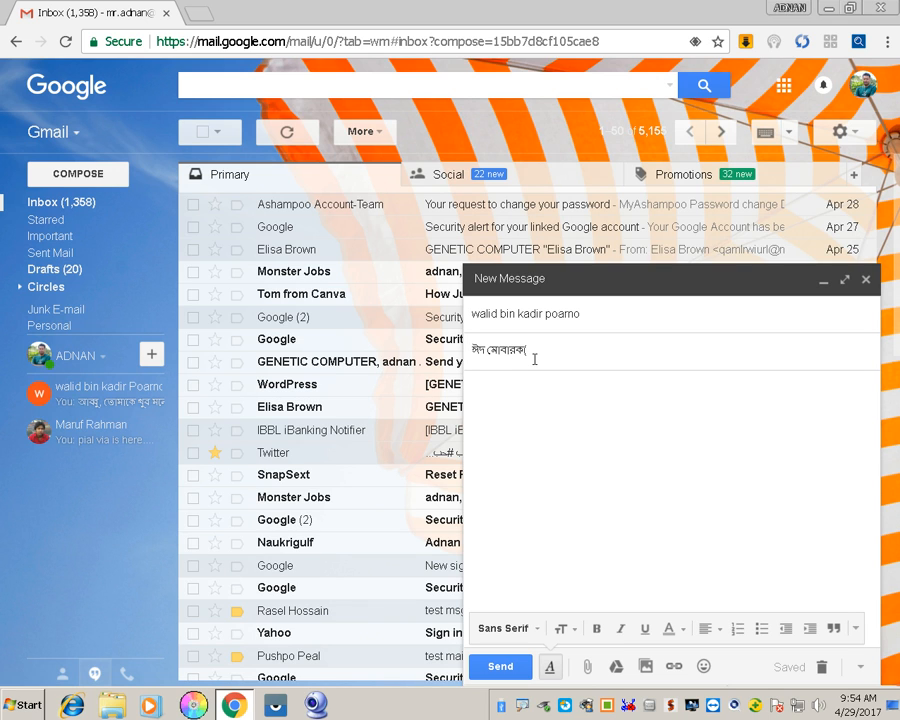
Append the bracketed note '( জাষ্ট টেষ্ট মেসেজ)' to the subject
text(( জই টেই মেসেজ)
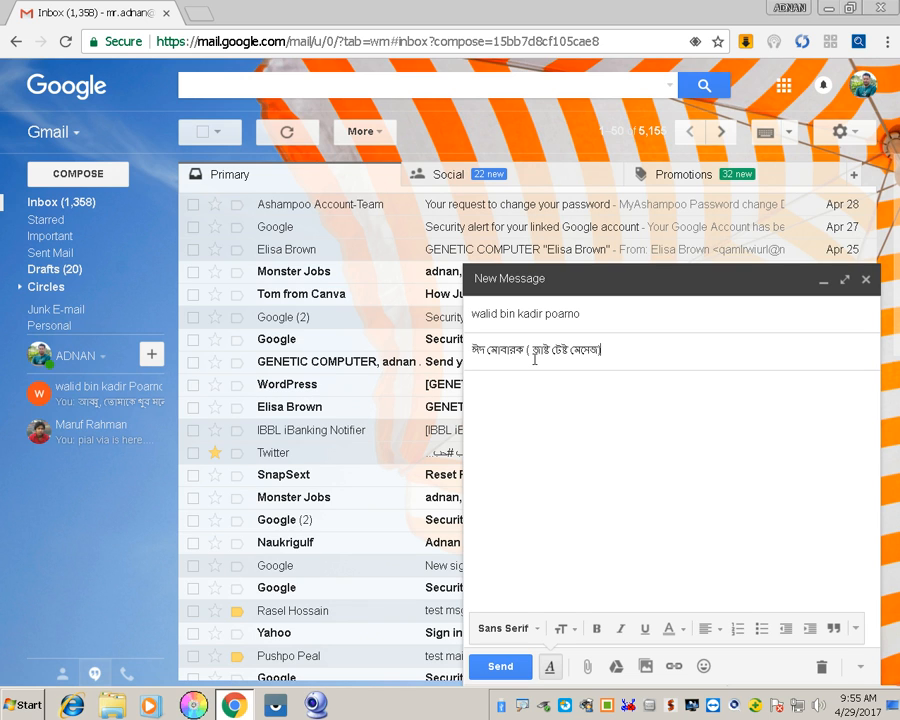
text())
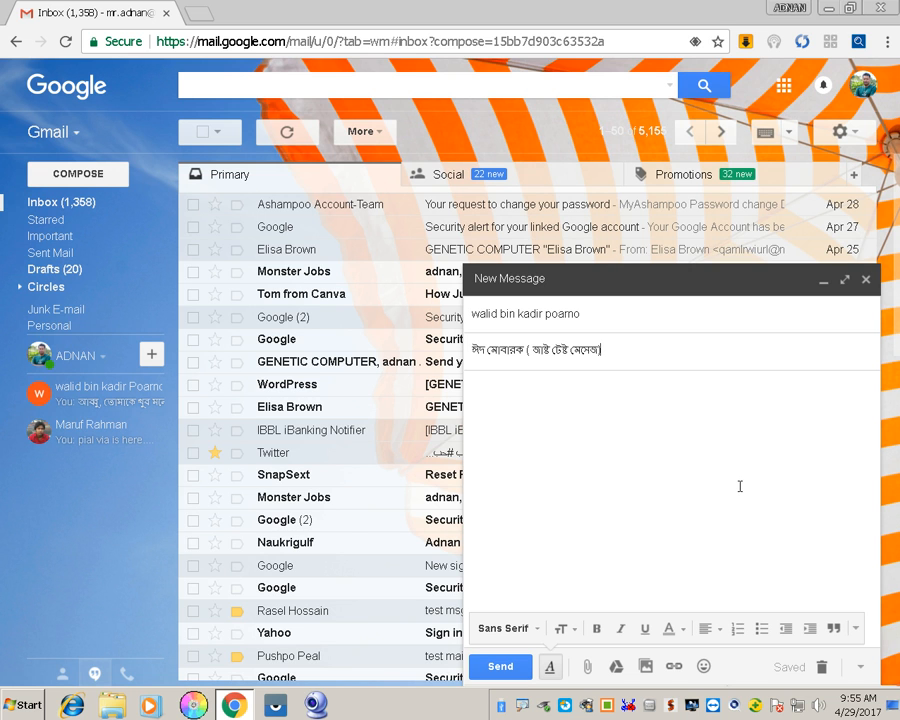
Zoom the Chrome page to 150%
key(ctrl+plus)
key(ctrl+plus)
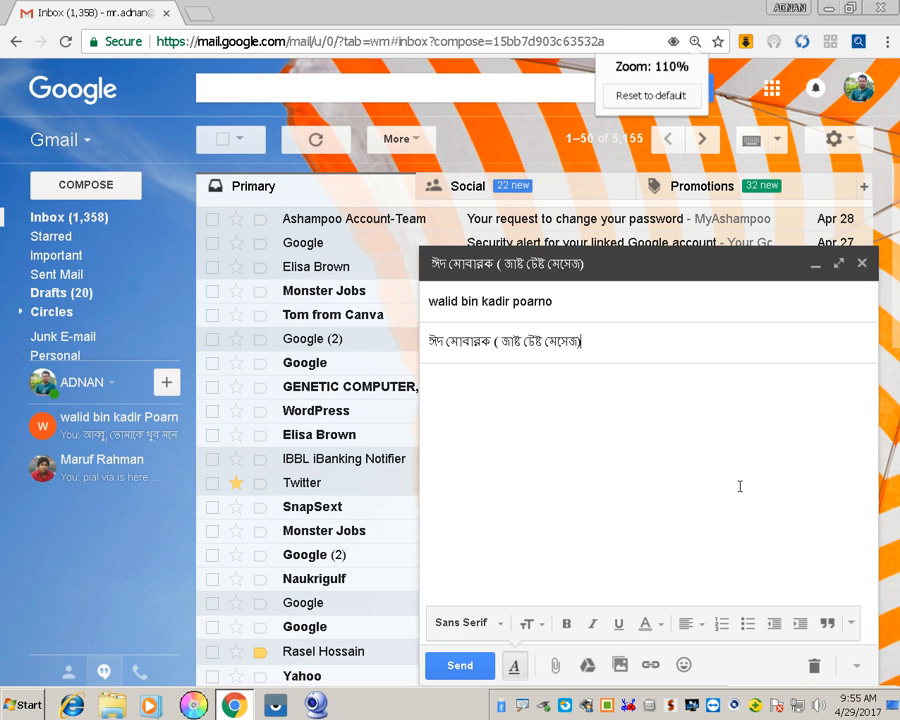
key(ctrl+plus)
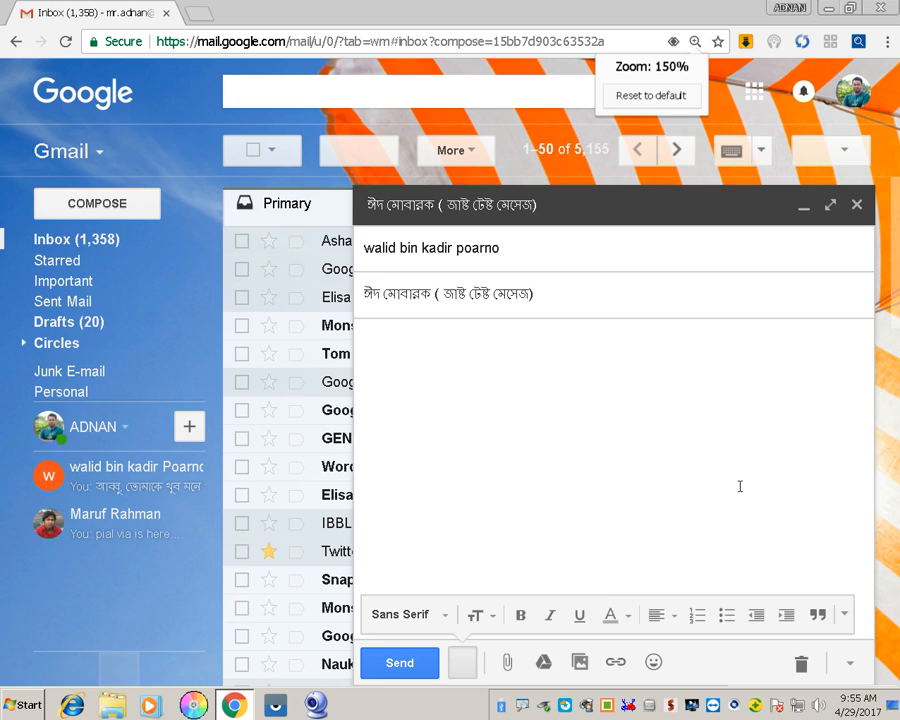
key(ctrl+plus)
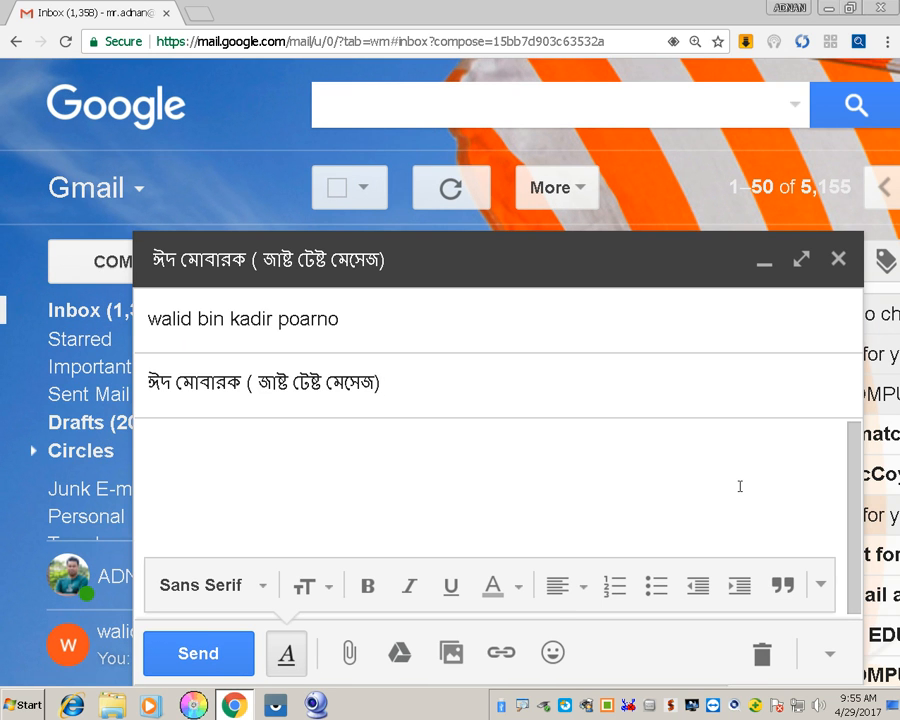
key(ctrl+minus)
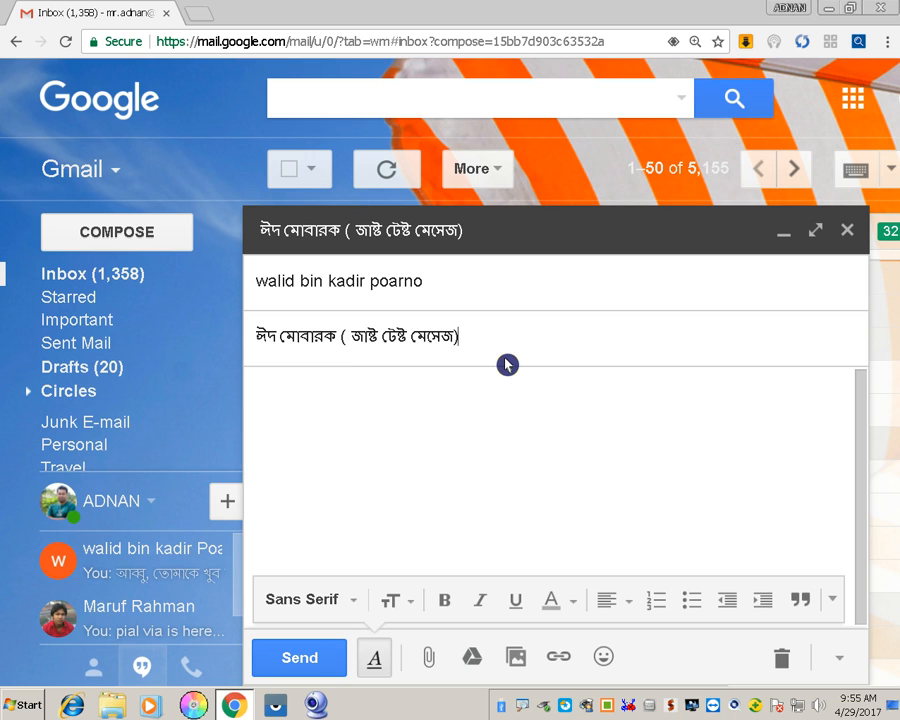
Finish the subject with ', প্লিজ ইগনোর' and begin the body with 'প্রিয়,'
text(পি।লজ)
key(BackSpace)
key(BackSpace)
key(BackSpace)
key(BackSpace)
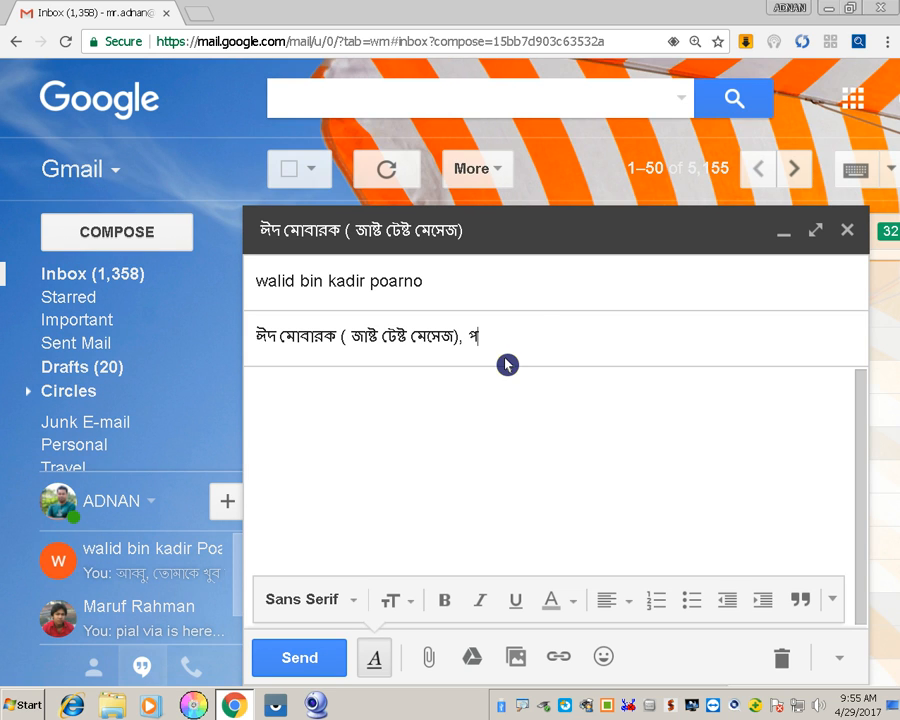
key(BackSpace)
text(প্লিজ)
text( ঃ)
text(ইগ)
text(নোর)
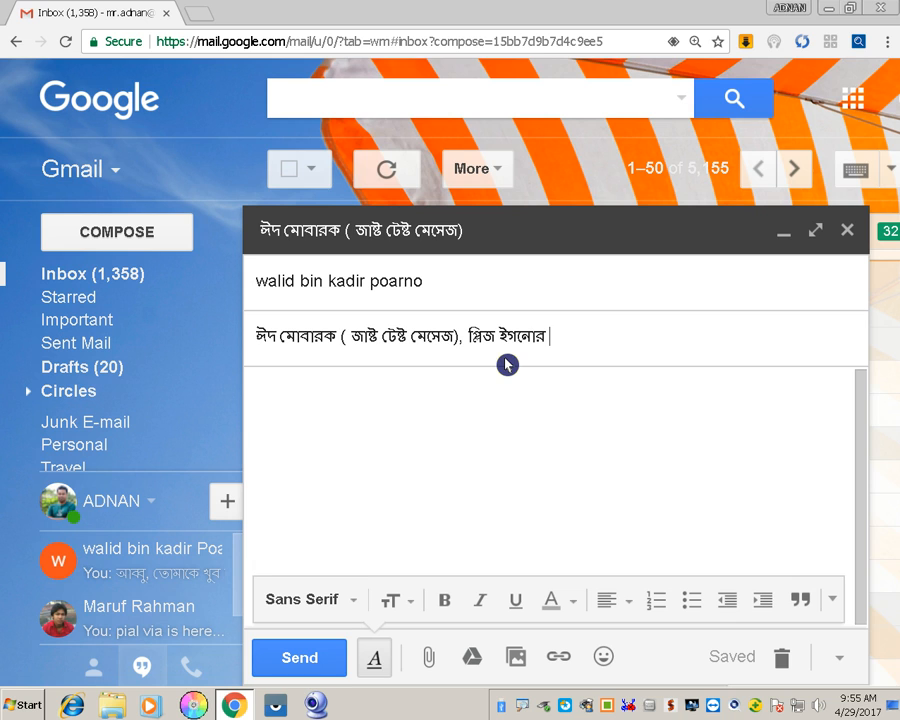
click(507, 367)
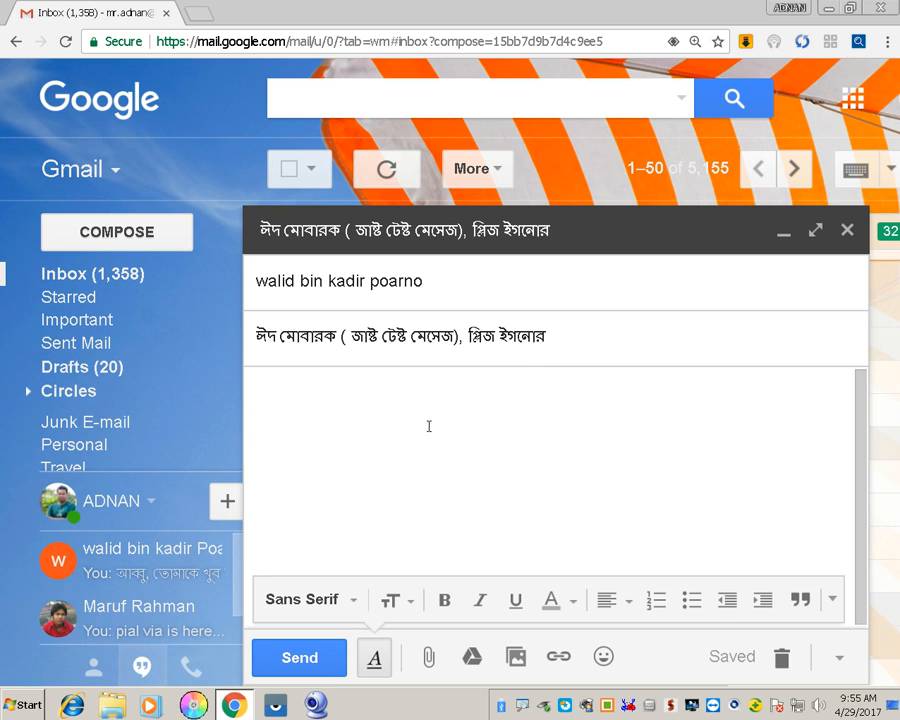
text(প্রিয়,)
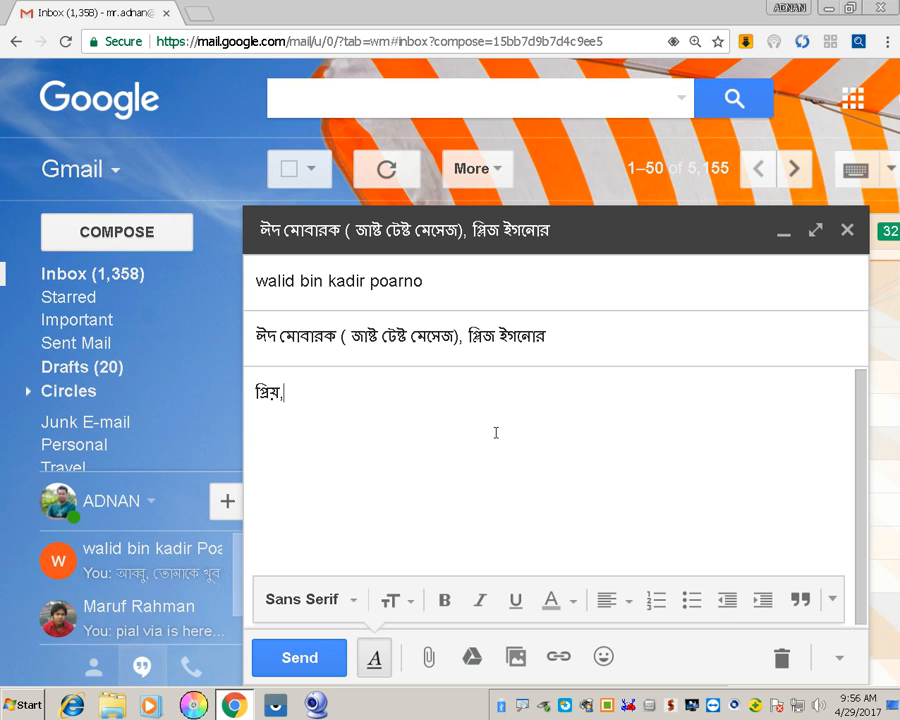
Write the recipient greeting line and 'আগামী ৫/৬ দিনের মধ্যে তোমার সাথে আমার জরুরী কাজ আছে ।'
key(Return)
text(ওয়া)
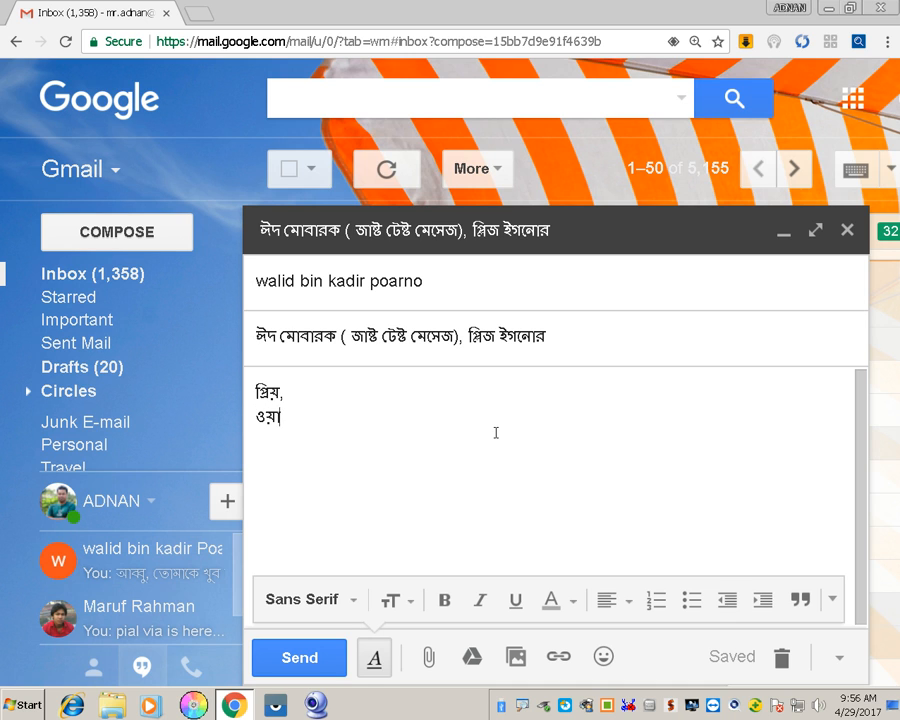
text(লিদ)
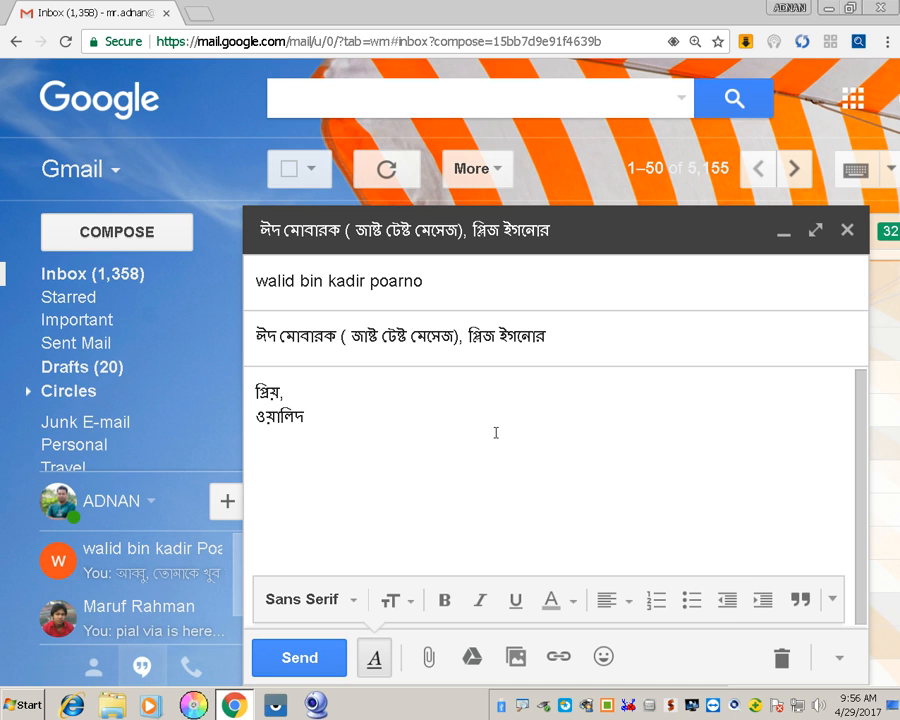
text( , তু)
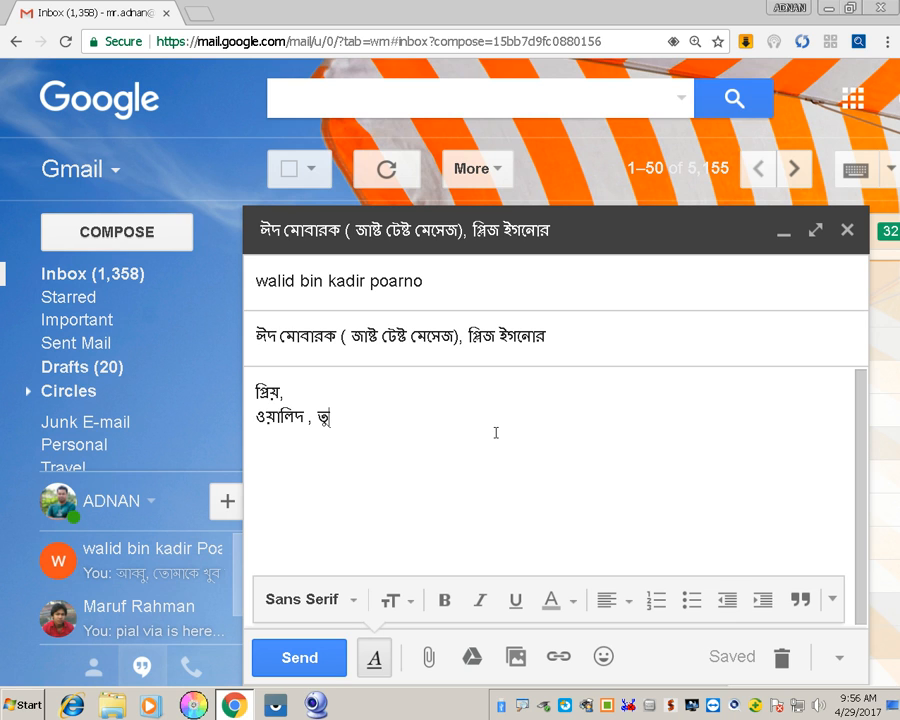
text(মি কেমন আছ)
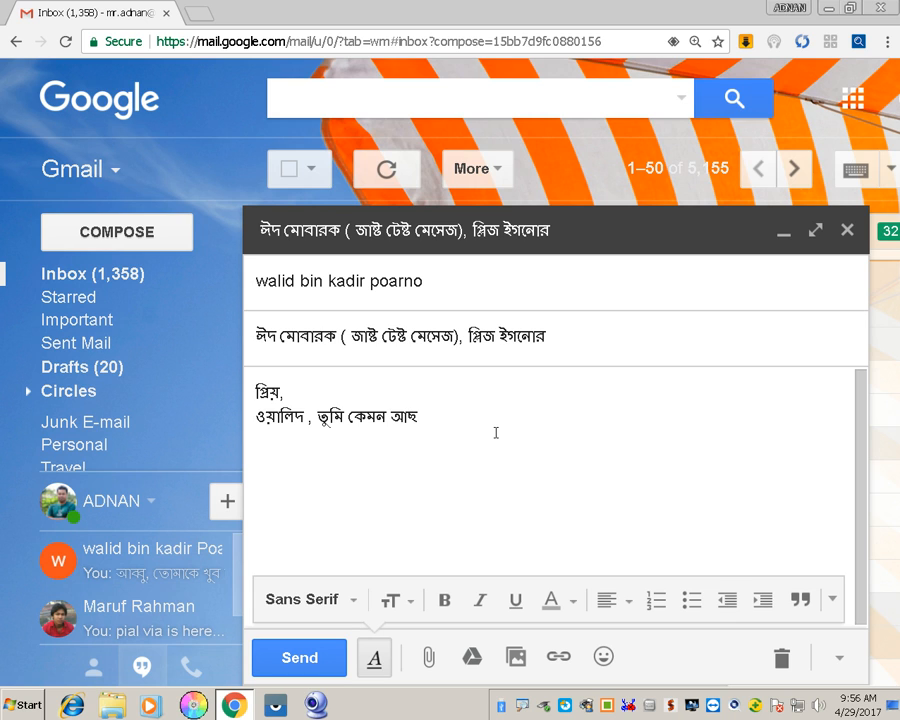
text( ।)
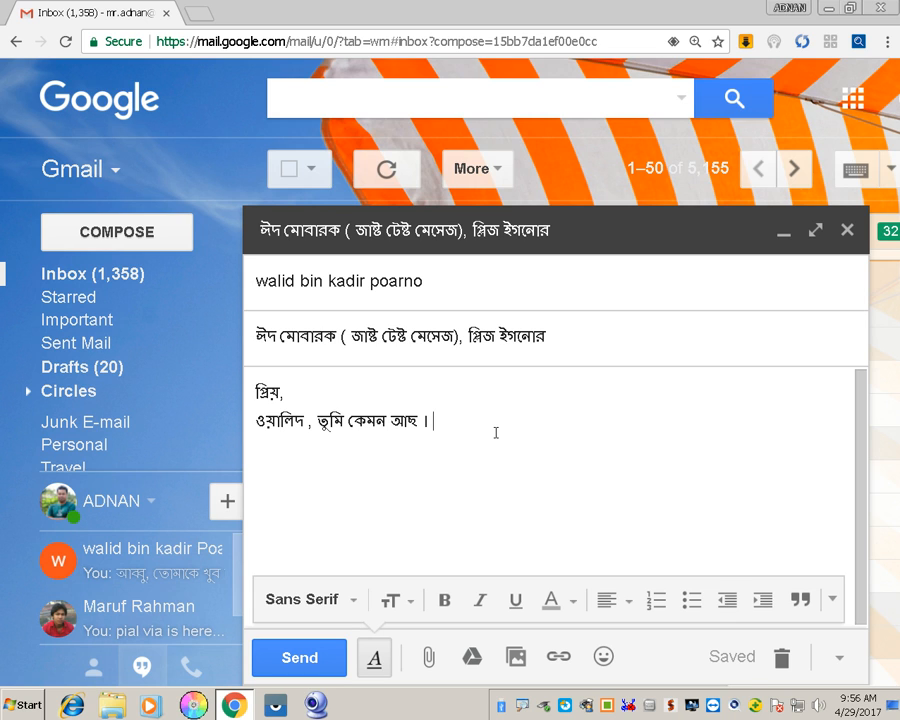
key(Return)
text(আগামী)
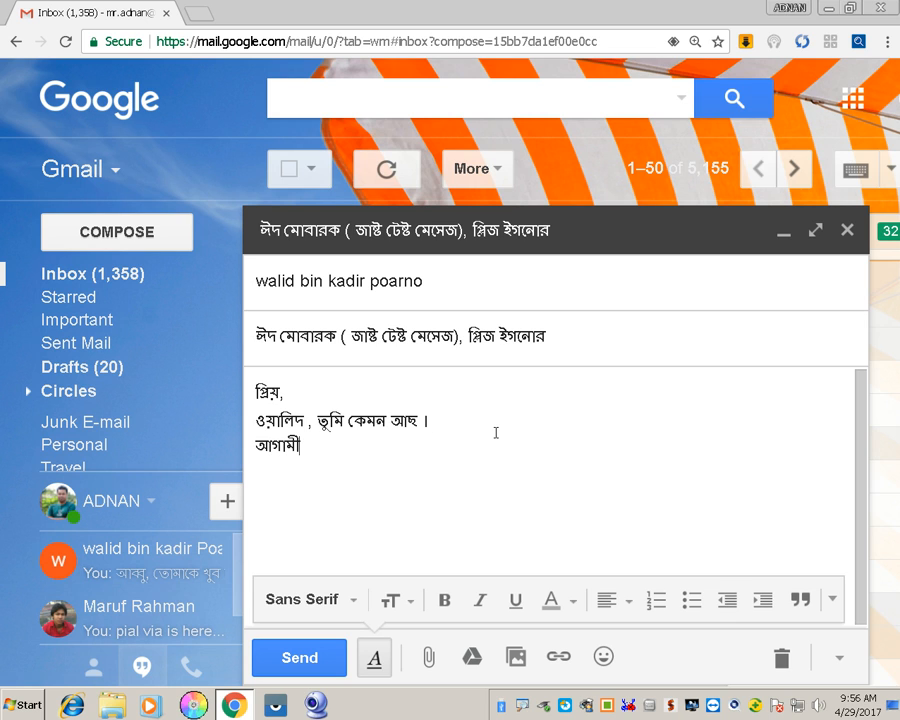
text( ৫/৬ দিনের ম)
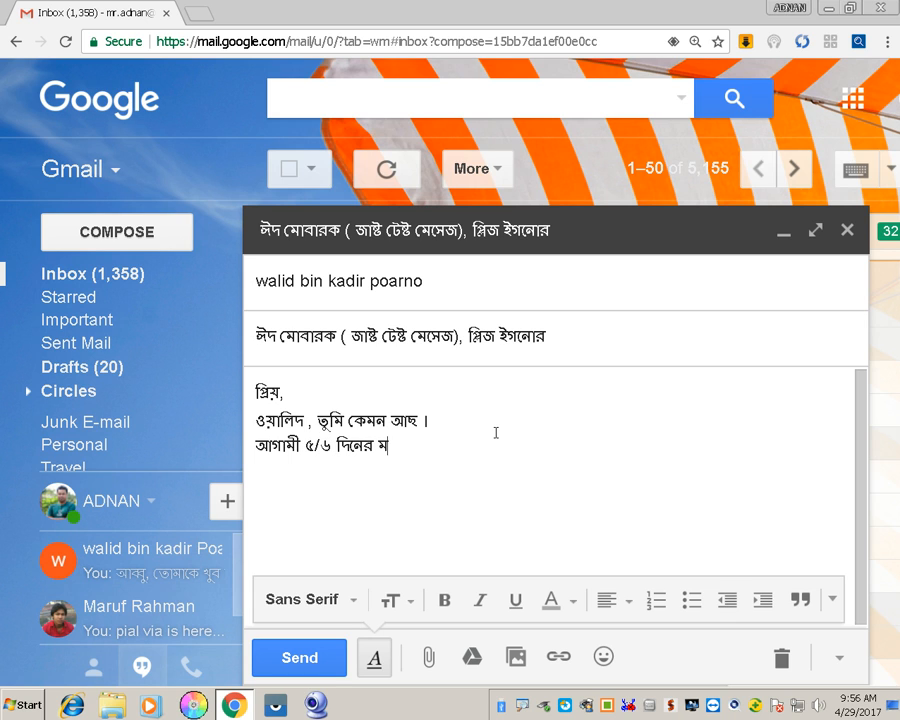
text(ধ্যে তোমার)
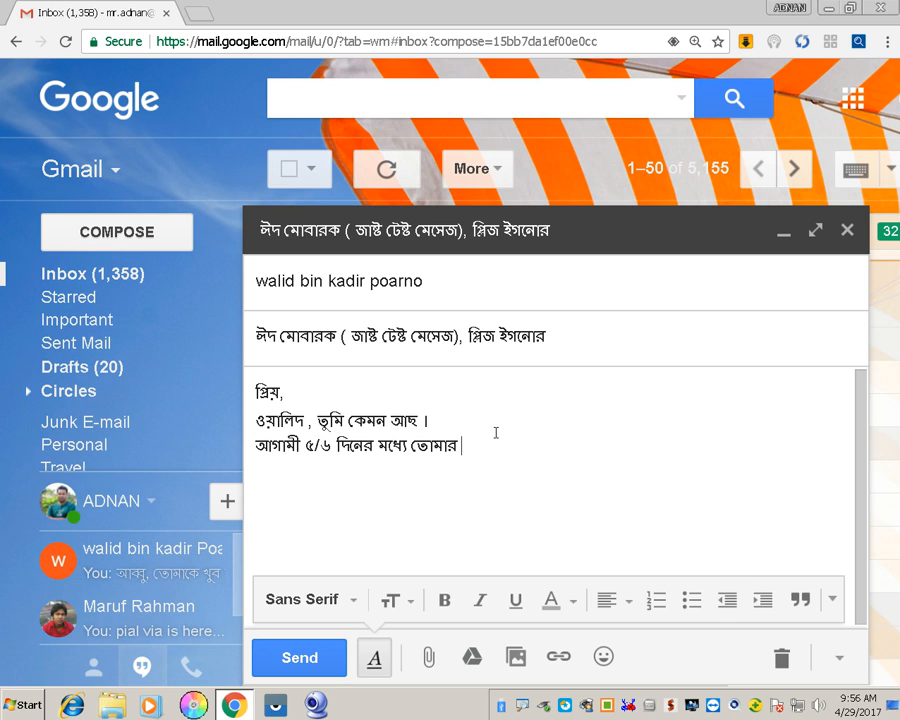
text( সাথে আমার জরুরী)
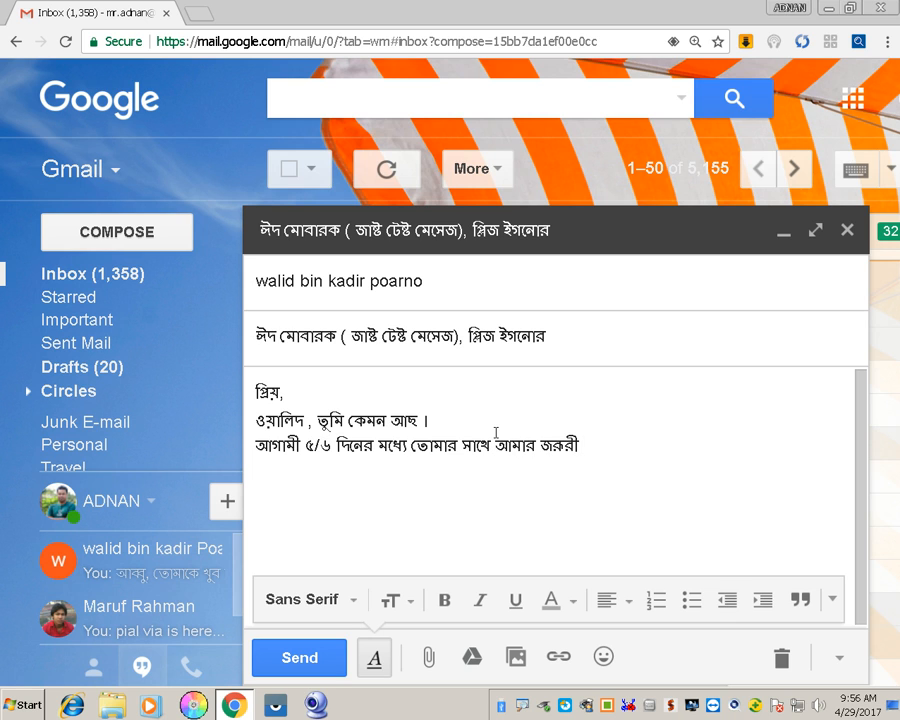
key(BackSpace)
key(BackSpace)
key(BackSpace)
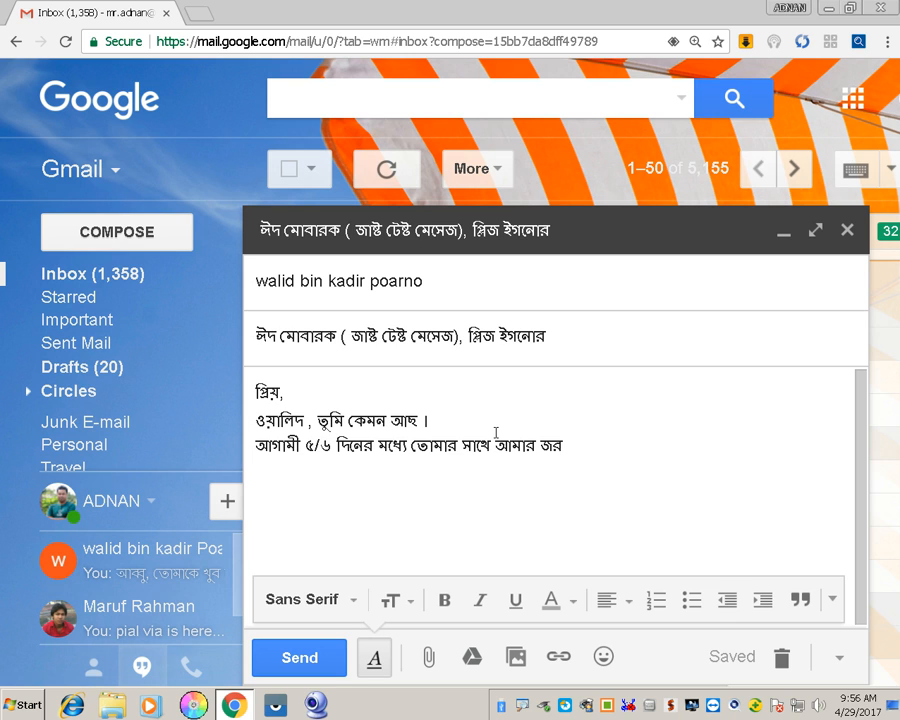
text(ুরী কাজ আছে)
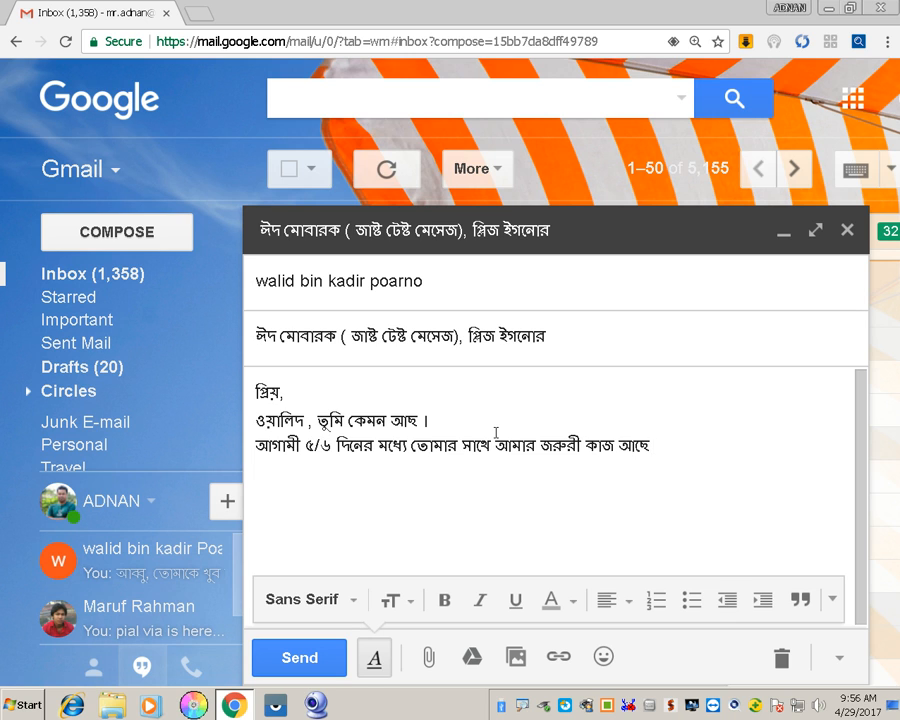
text( ।)
Add the line 'তাই তুমি সময় করে অবশ্যই দেখা করবে।' followed by a blank line
key(Return)
text(তাই তুমি সময় করে)
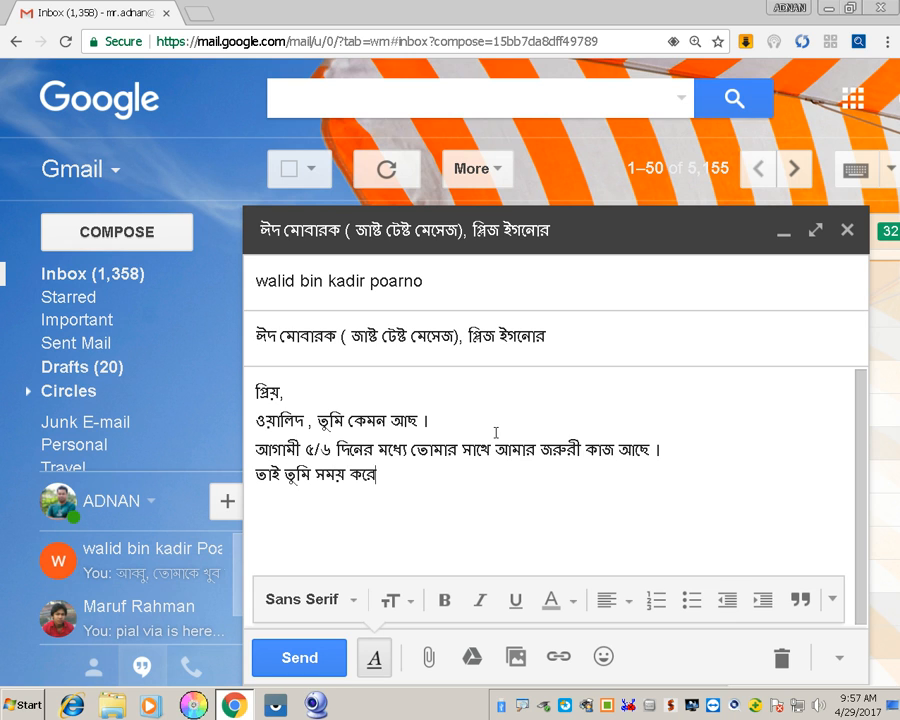
text( অবশ্যই দেখা করবে।)
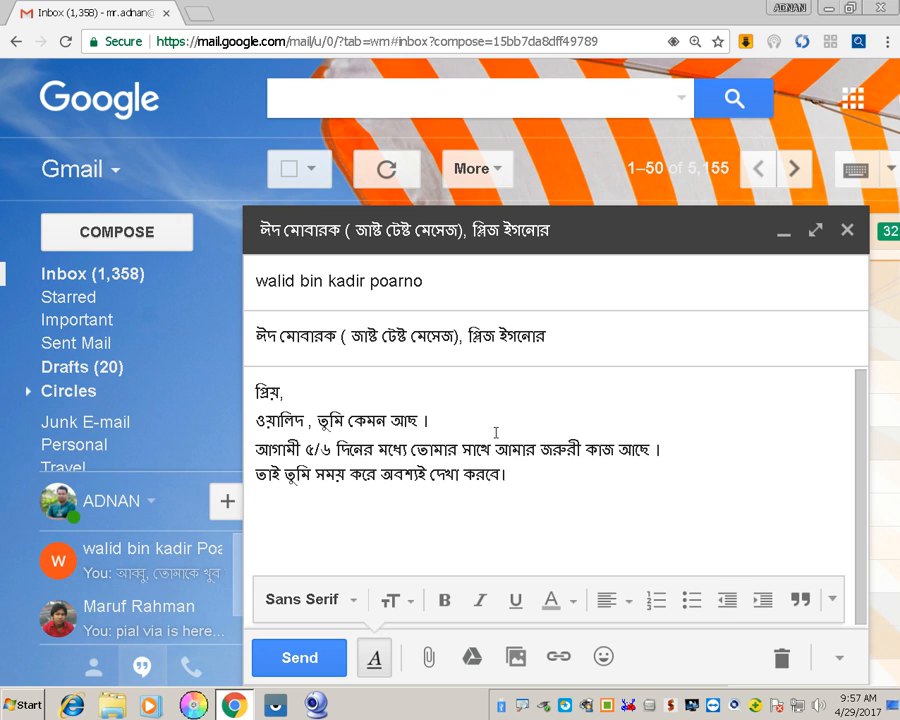
key(Return)
key(Return)
Close the letter with 'ইতি,' and the sender's name on its own line
text(ই্)
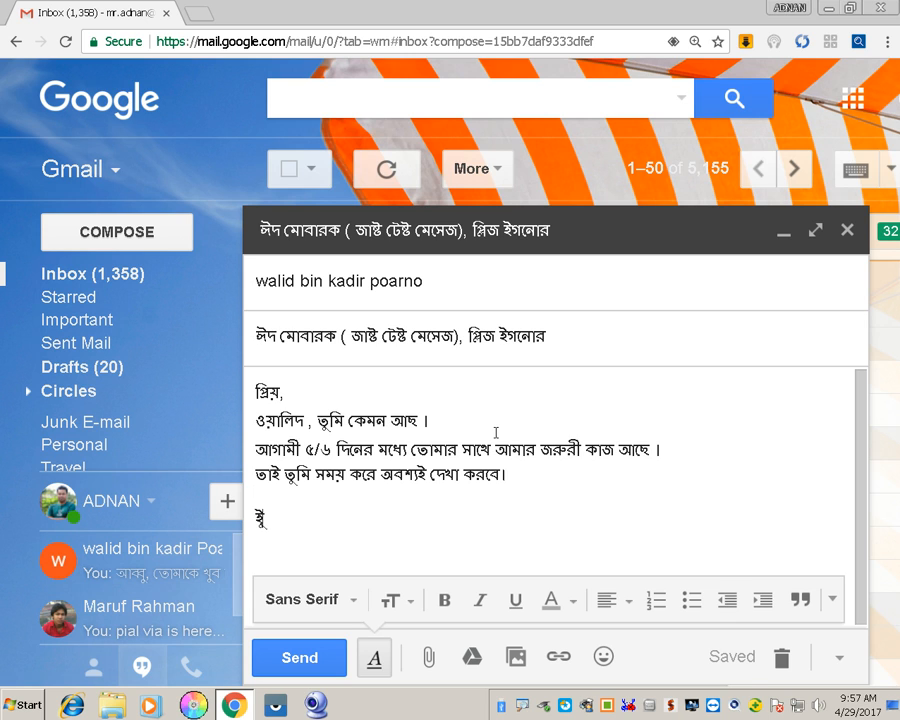
key(BackSpace)
text(তি,)
key(Return)
key(BackSpace)
text(িআদনান কাদির)
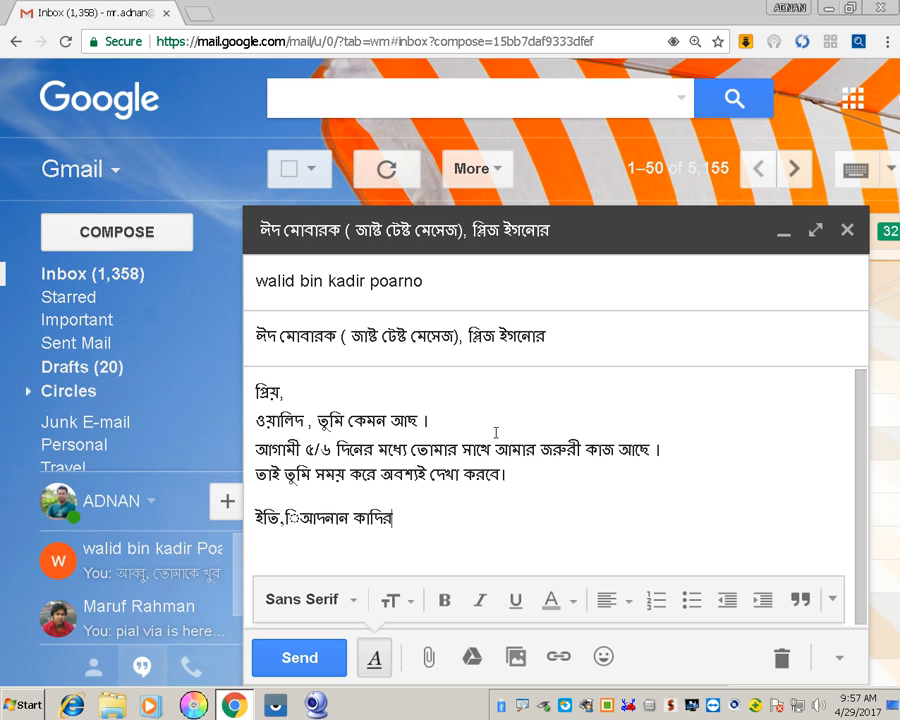
key(Left)
key(Left)
key(Left)
key(Left)
key(Left)
key(Left)
key(Left)
key(Left)
key(BackSpace)
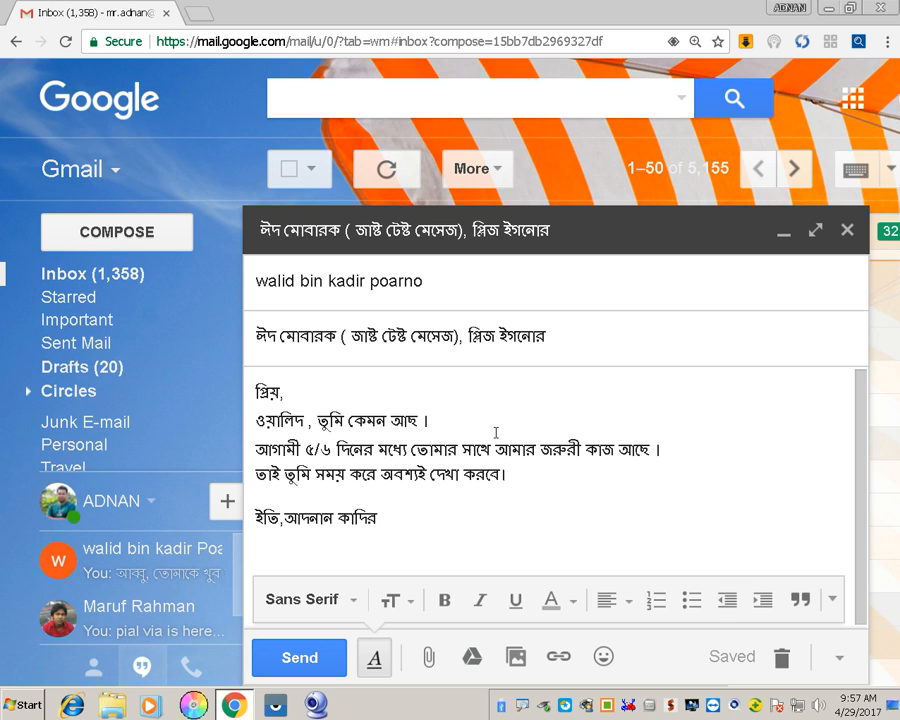
key(Return)
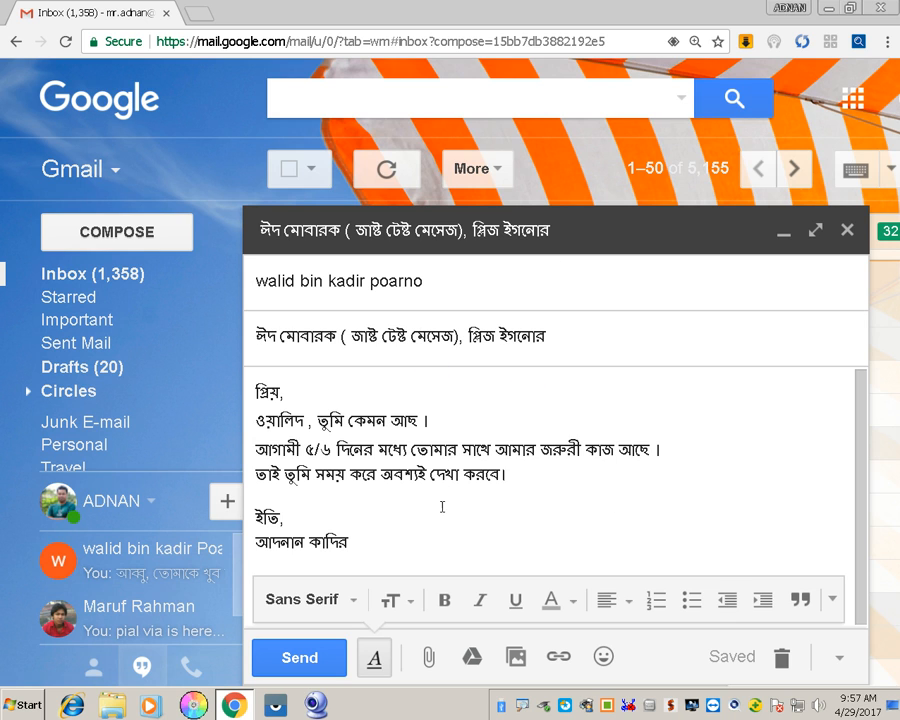
Attach the image 004.jpg from the Desktop folder to the Bangla draft
click(430, 664)
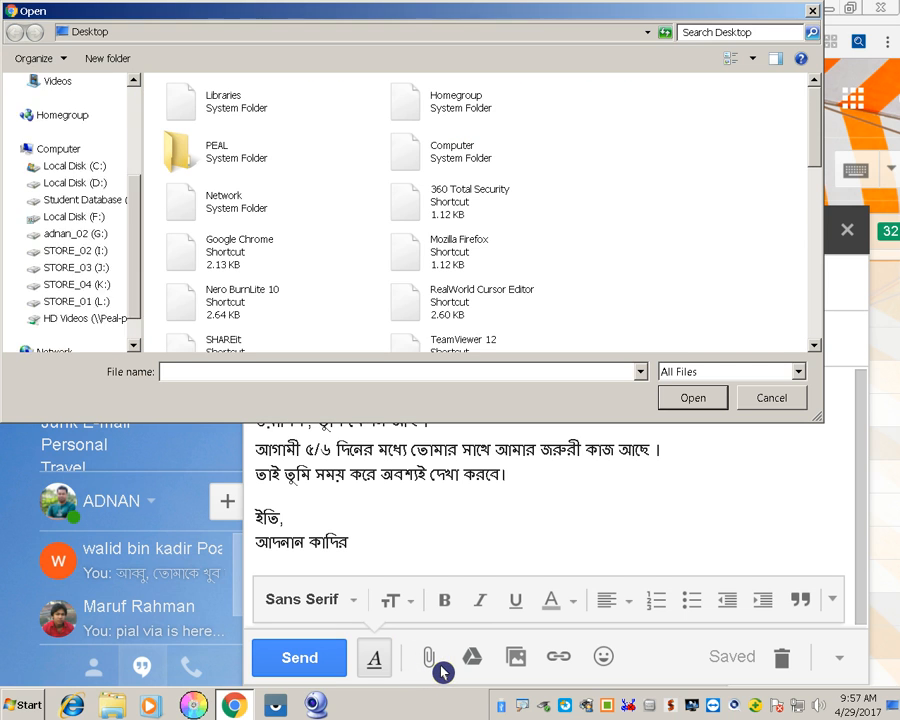
click(62, 104)
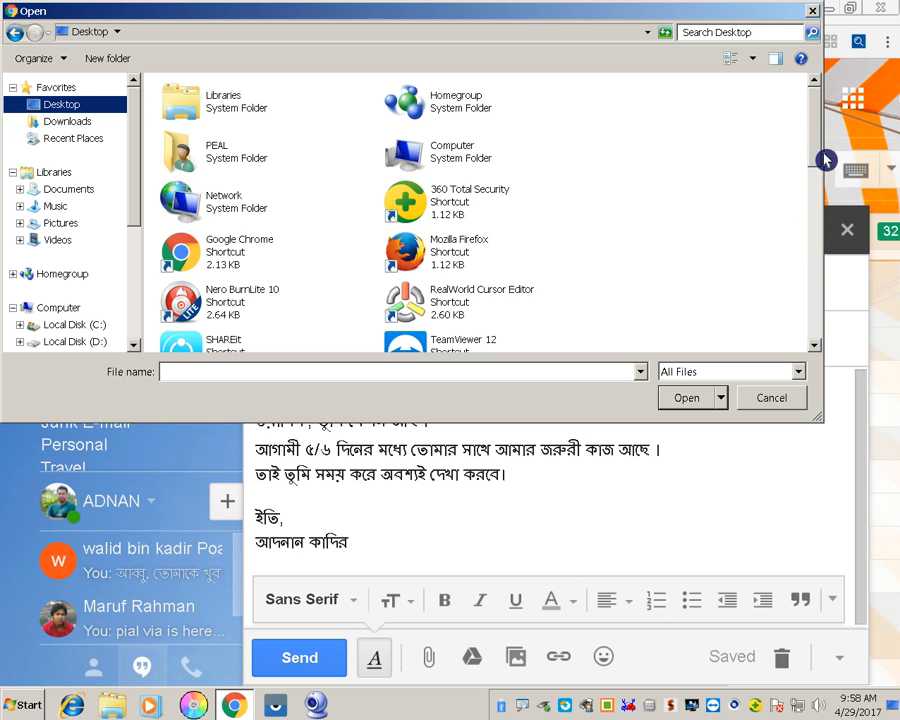
scroll(580, 112, down, 5)
drag(819, 248, 820, 272)
click(226, 253)
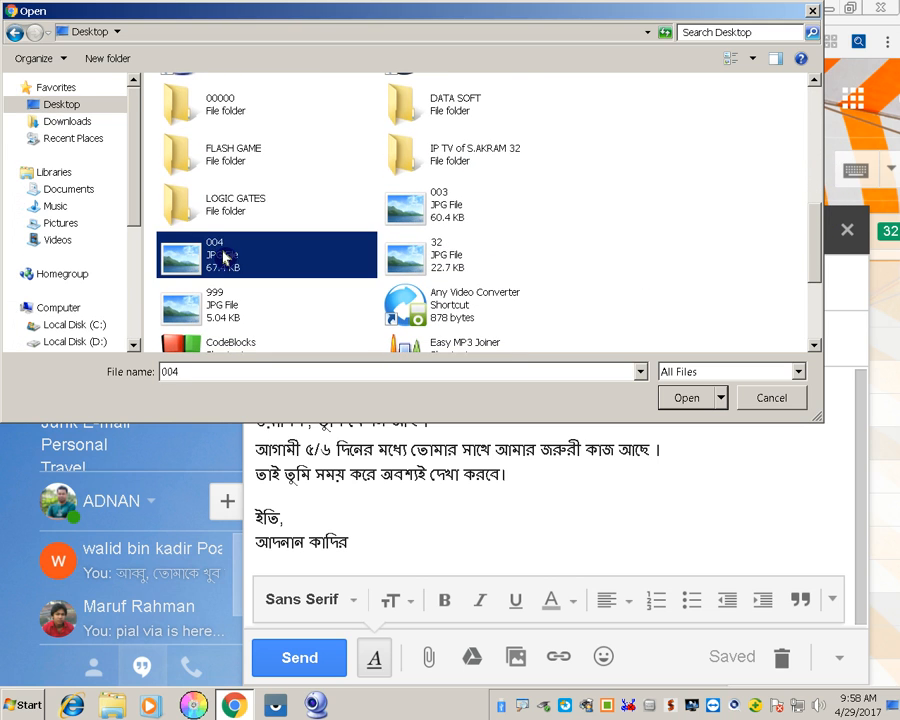
click(693, 403)
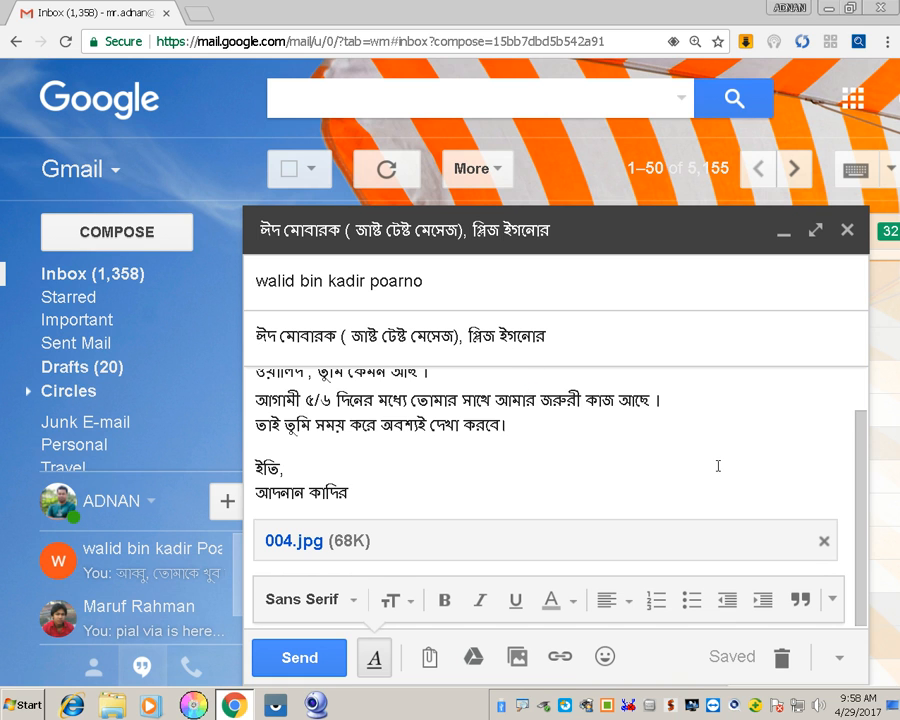
scroll(727, 459, up, 1)
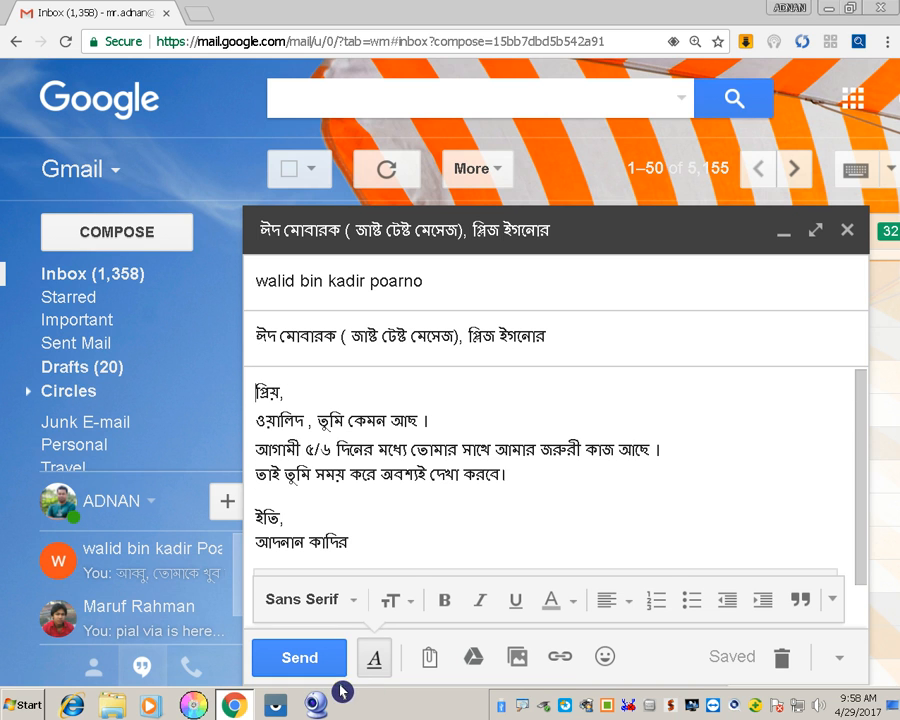
Send the Bangla email with its 004.jpg attachment, then zoom the page out to 110%
click(300, 658)
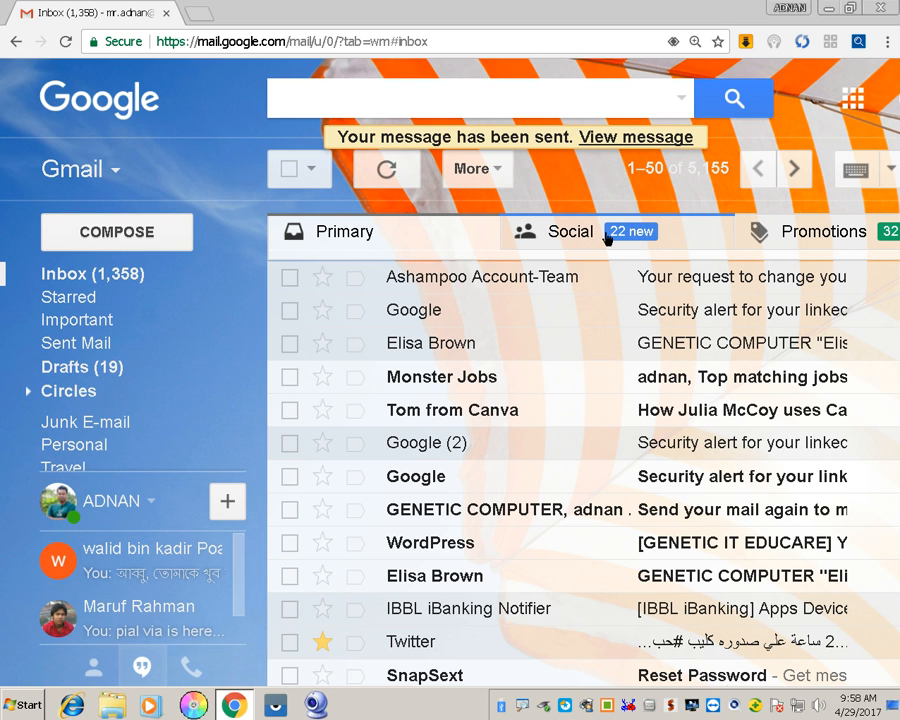
key(ctrl+minus)
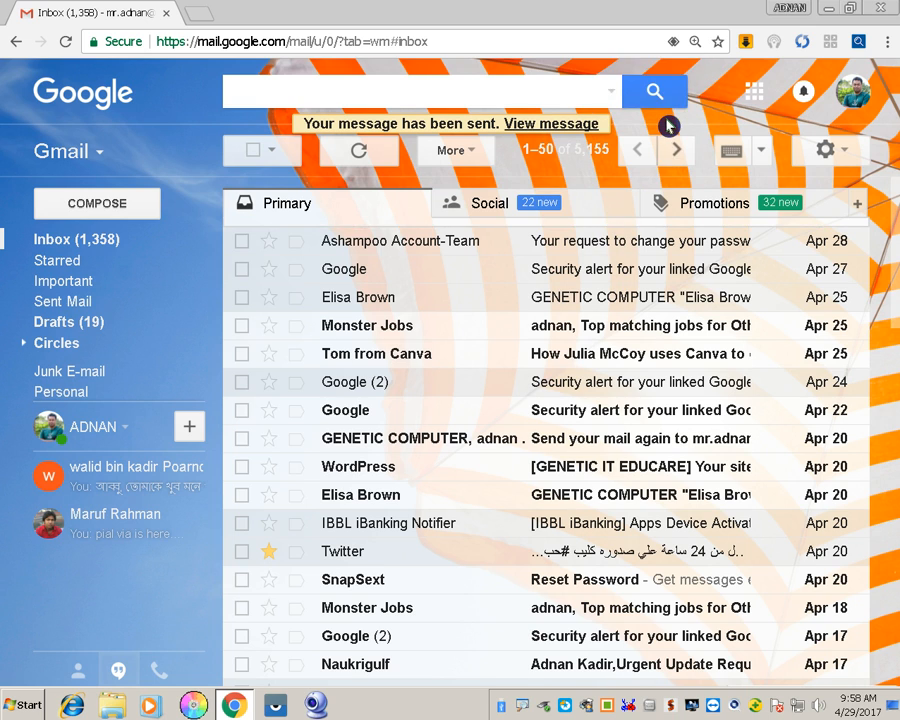
key(ctrl+minus)
key(ctrl+minus)
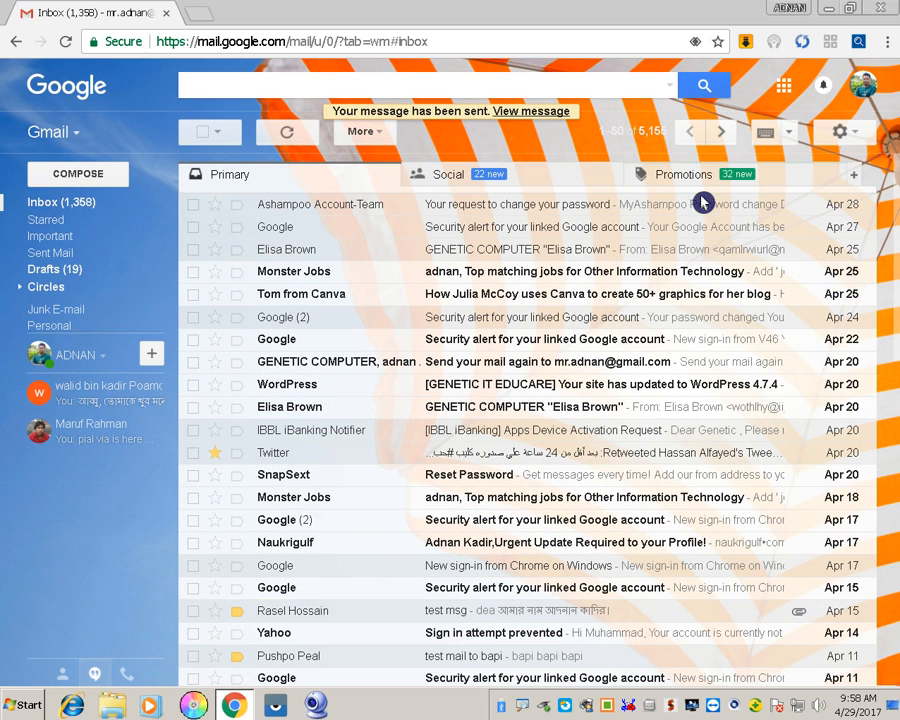
Open the just-sent email from the sent banner and read it at 125% zoom
click(533, 112)
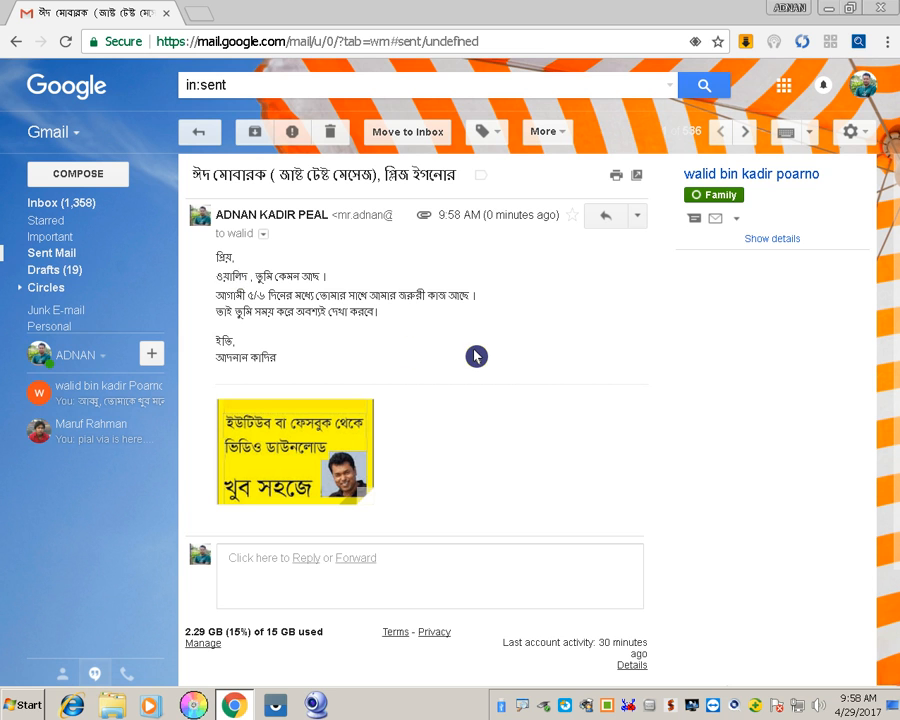
key(ctrl+plus)
key(ctrl+plus)
key(ctrl+plus)
key(ctrl+plus)
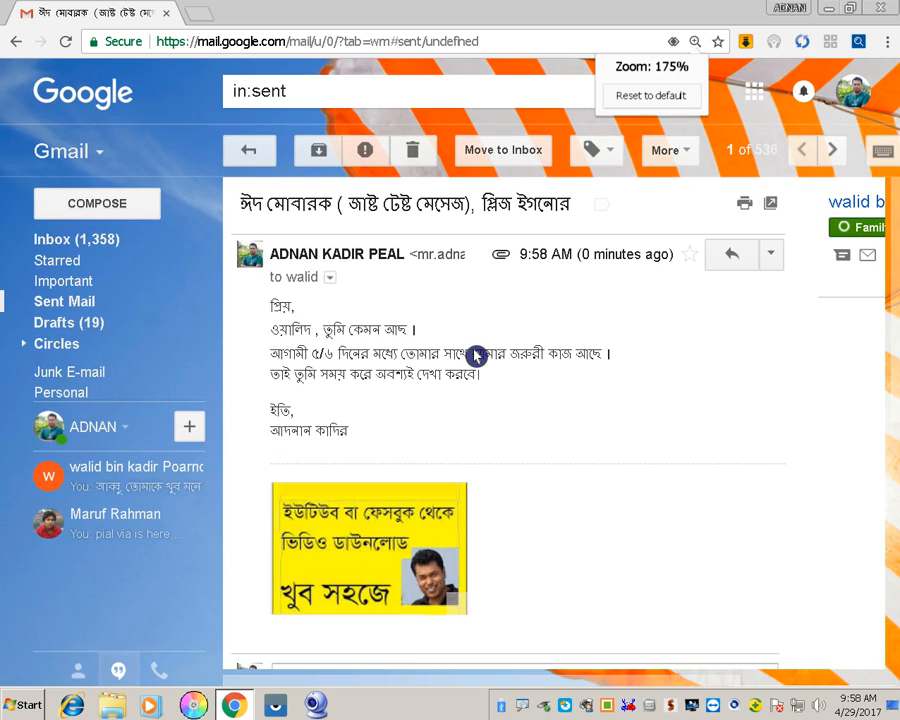
key(ctrl+minus)
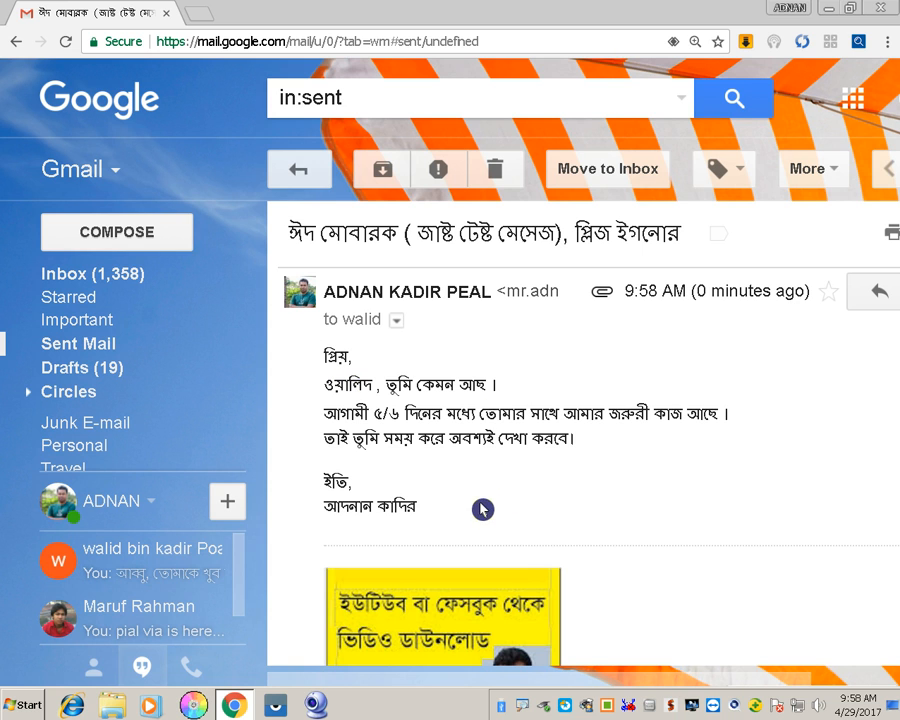
mouse_move(484, 688)
mouse_down()
mouse_move(542, 694)
mouse_move(498, 690)
mouse_up()
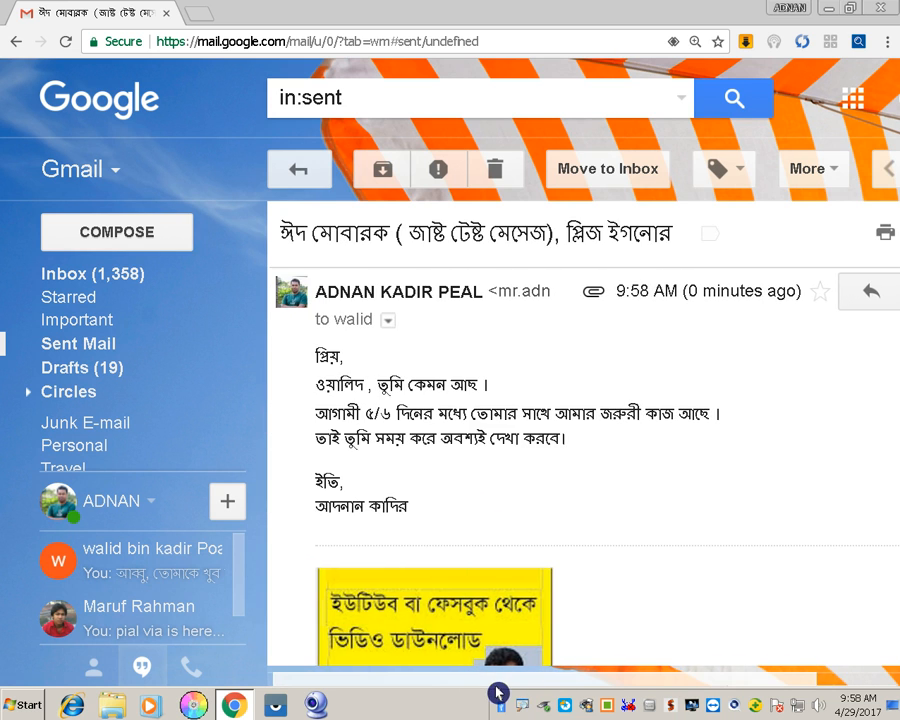
key(ctrl+minus)
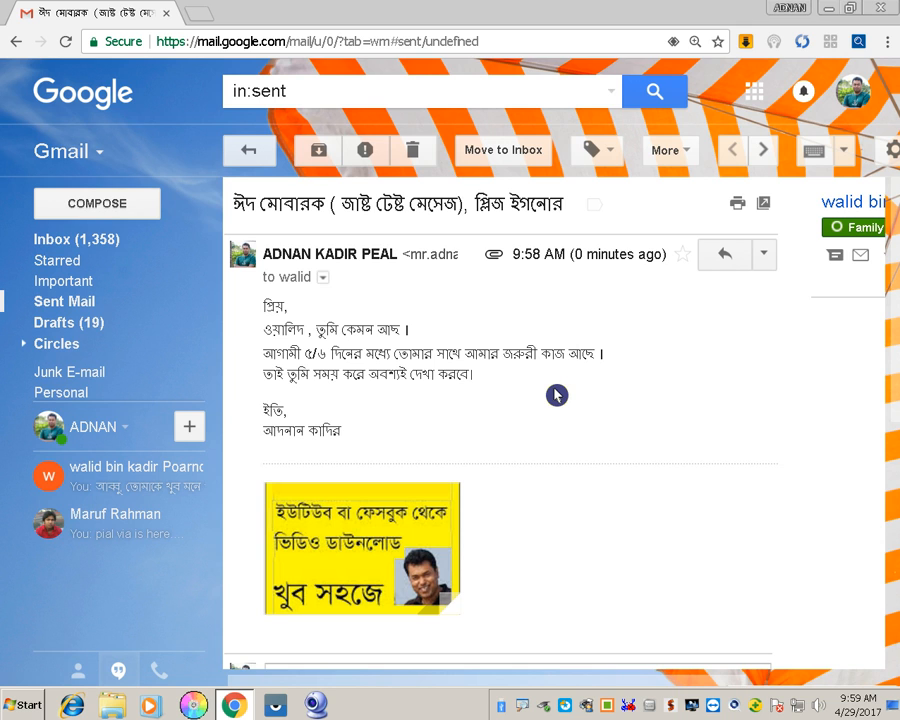
click(865, 104)
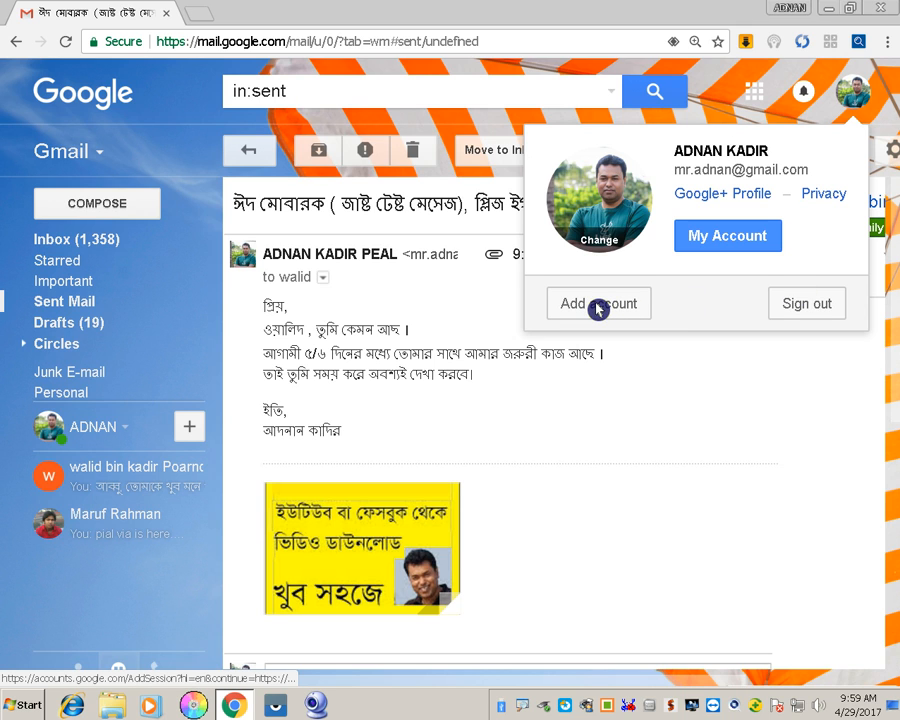
Sign out of the Google account and close the Chrome window
click(821, 320)
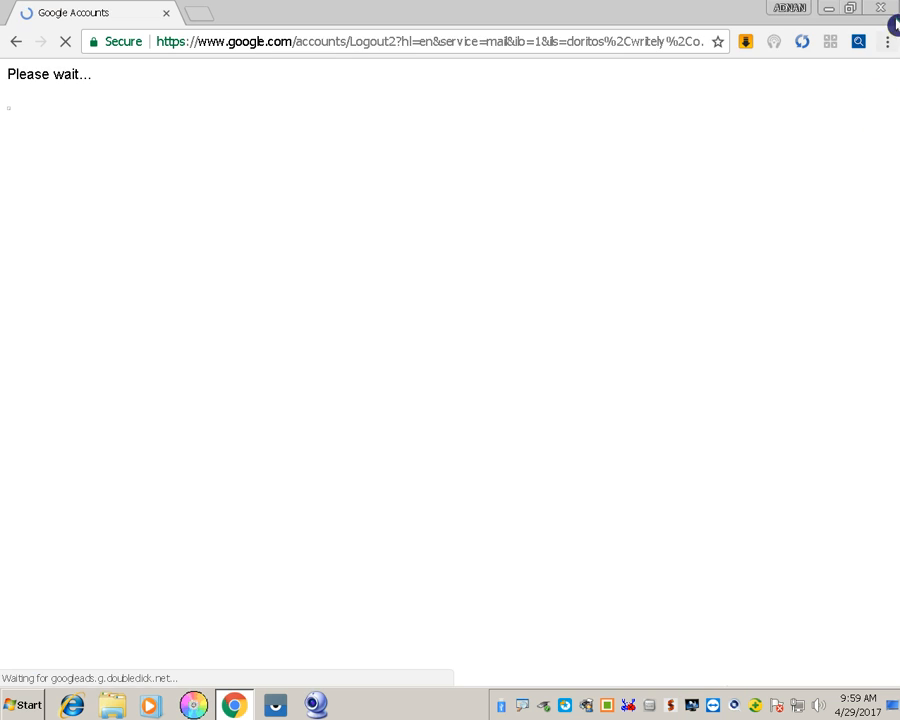
click(880, 10)
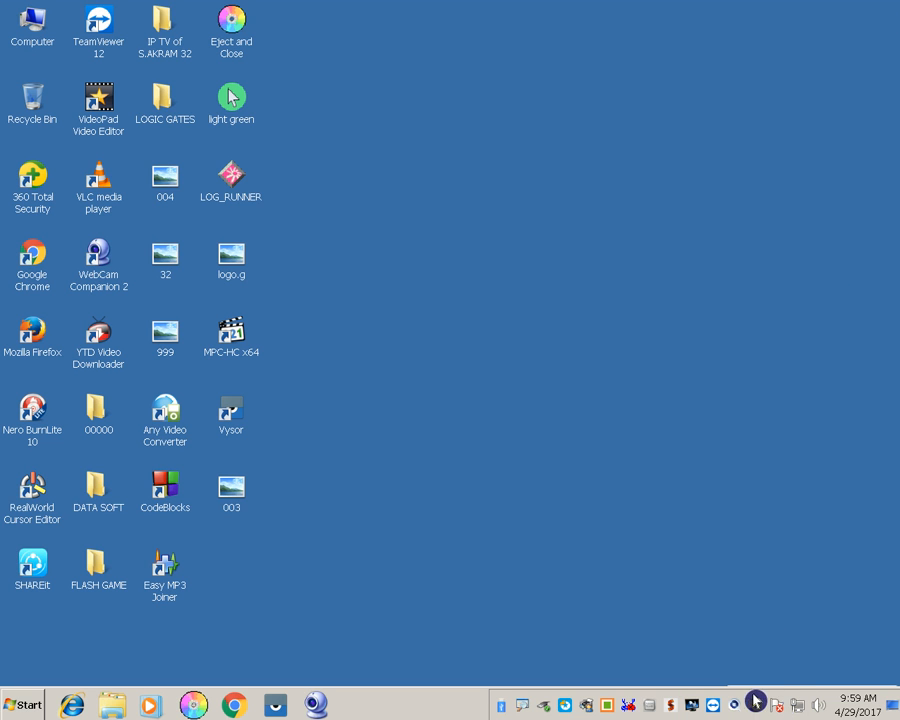
Turn on and apply Auto-hide the taskbar, then reopen Taskbar and Start Menu Properties
right_click(459, 708)
click(484, 687)
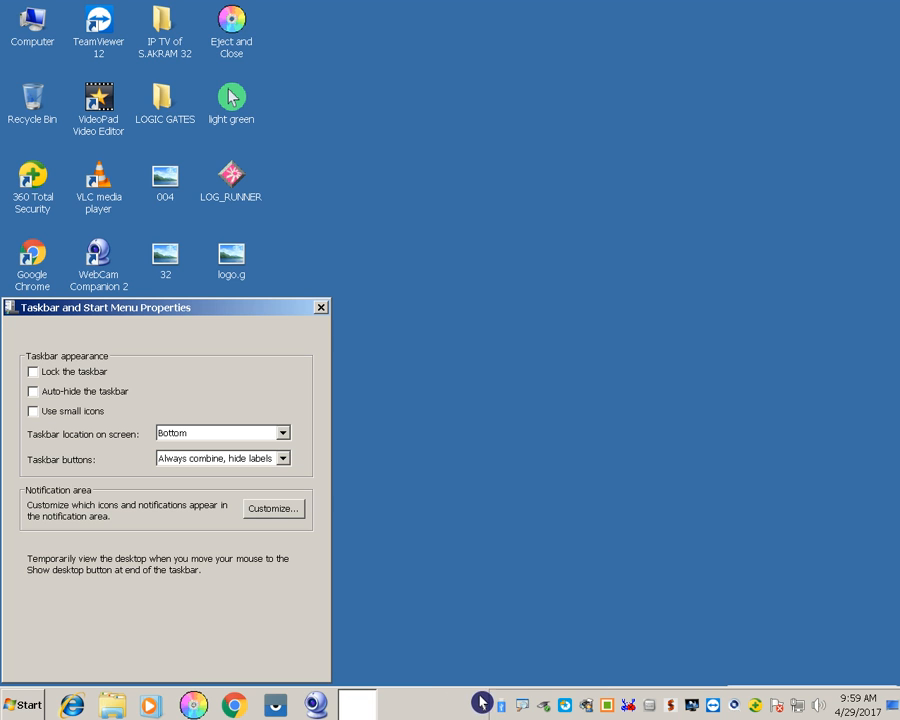
click(86, 392)
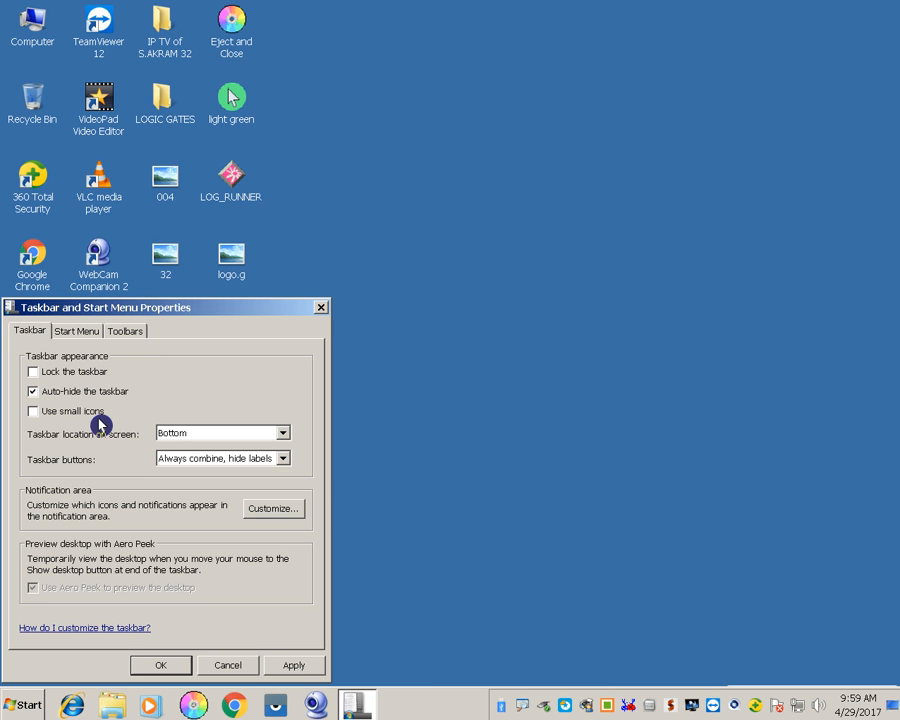
click(298, 673)
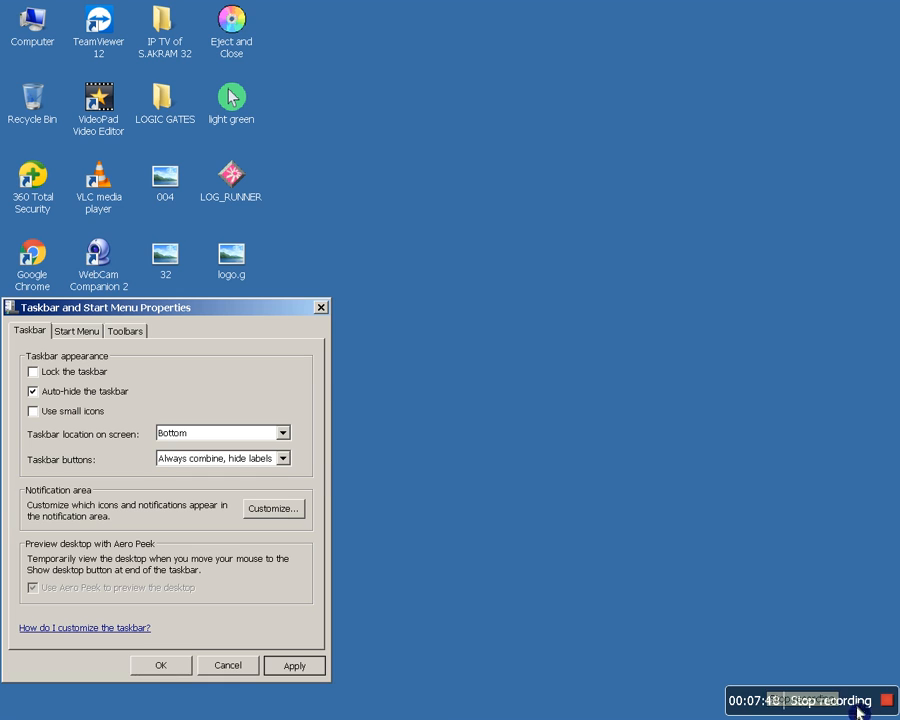
click(895, 710)
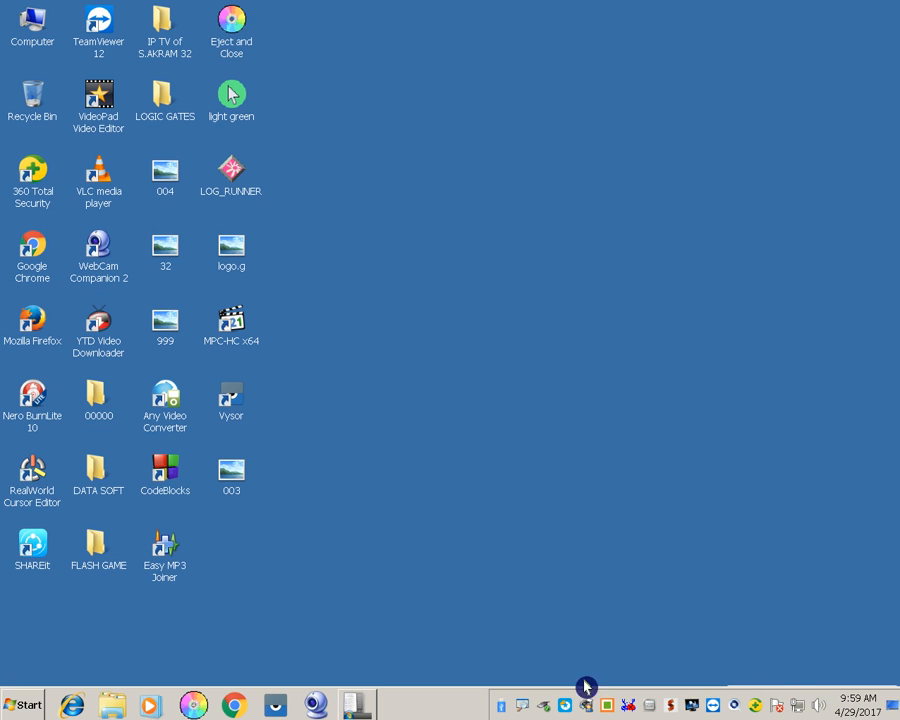
right_click(458, 708)
click(474, 698)
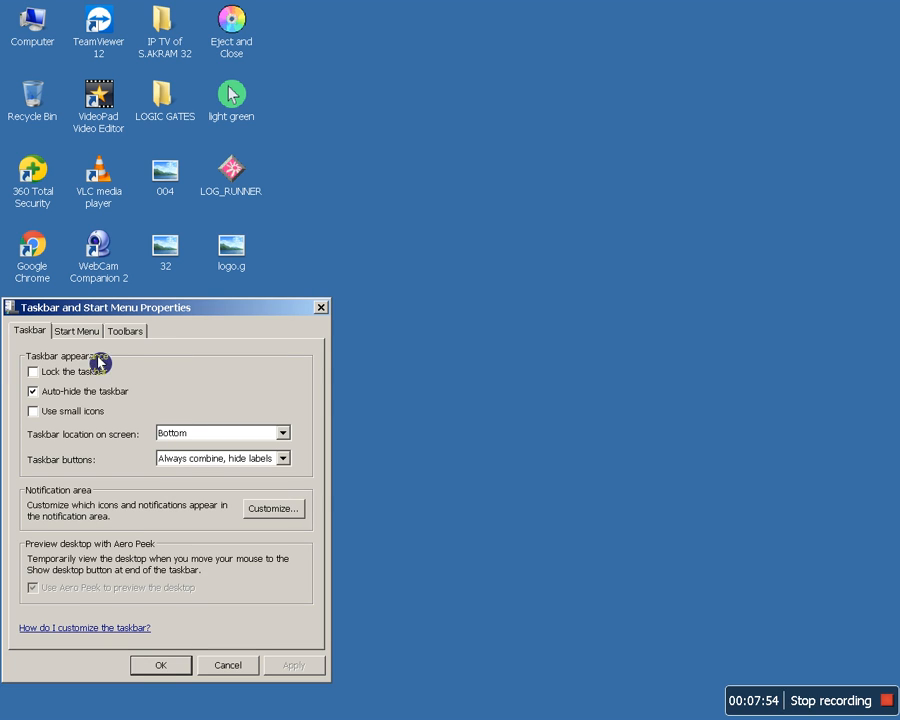